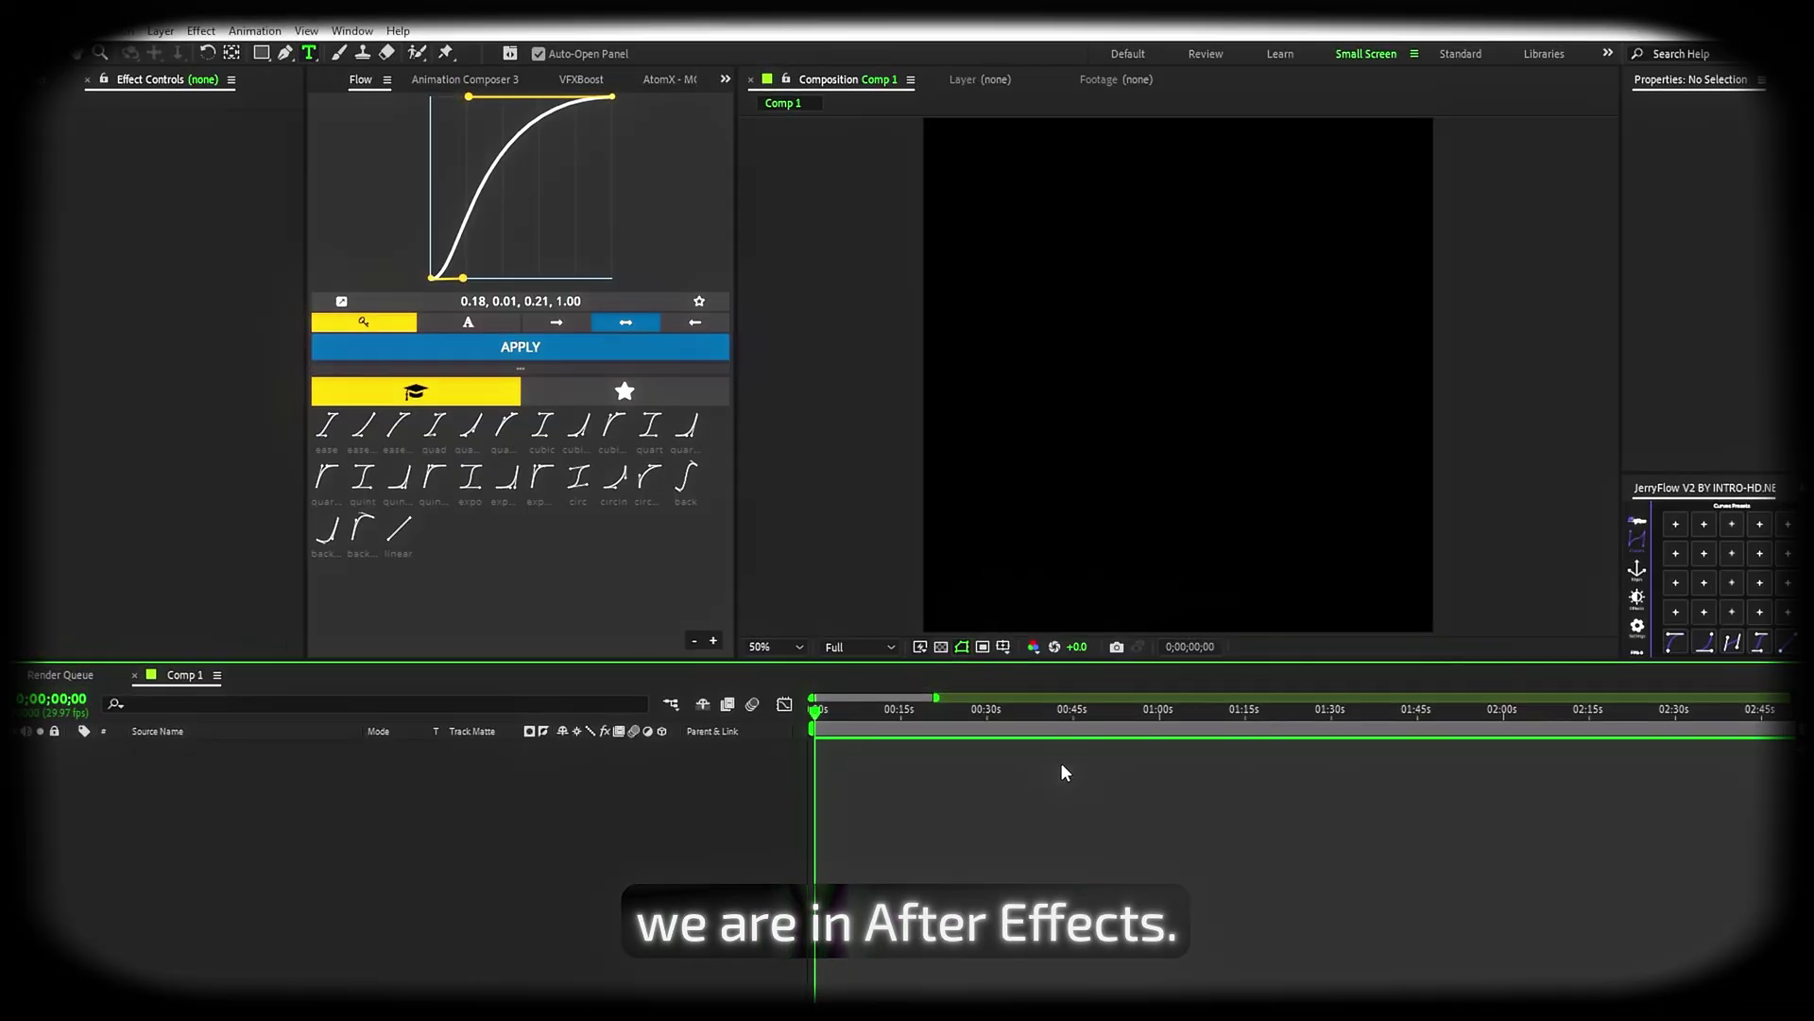
Write the green bold italic word TEXT, enable the proportional grid and center the layer.
{"action": "left_click", "coordinate": [1081, 398]}
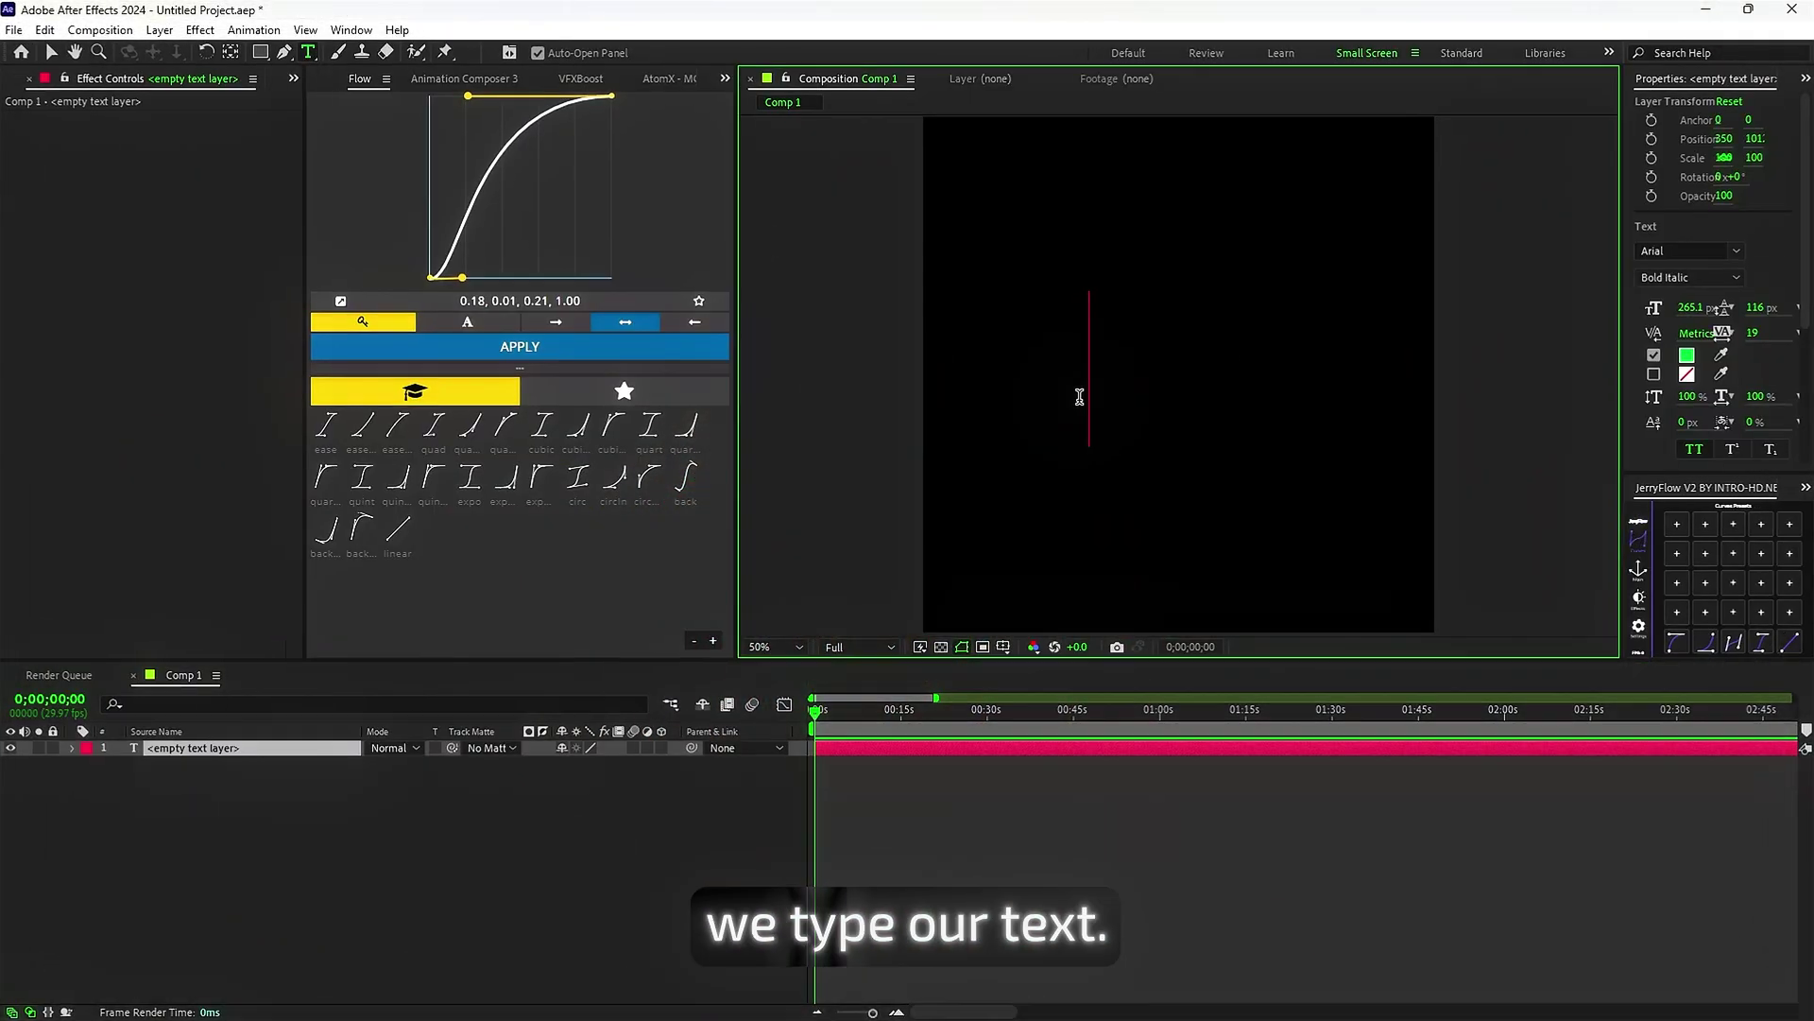
{"action": "type", "text": "TEXT"}
{"action": "left_click", "coordinate": [870, 754]}
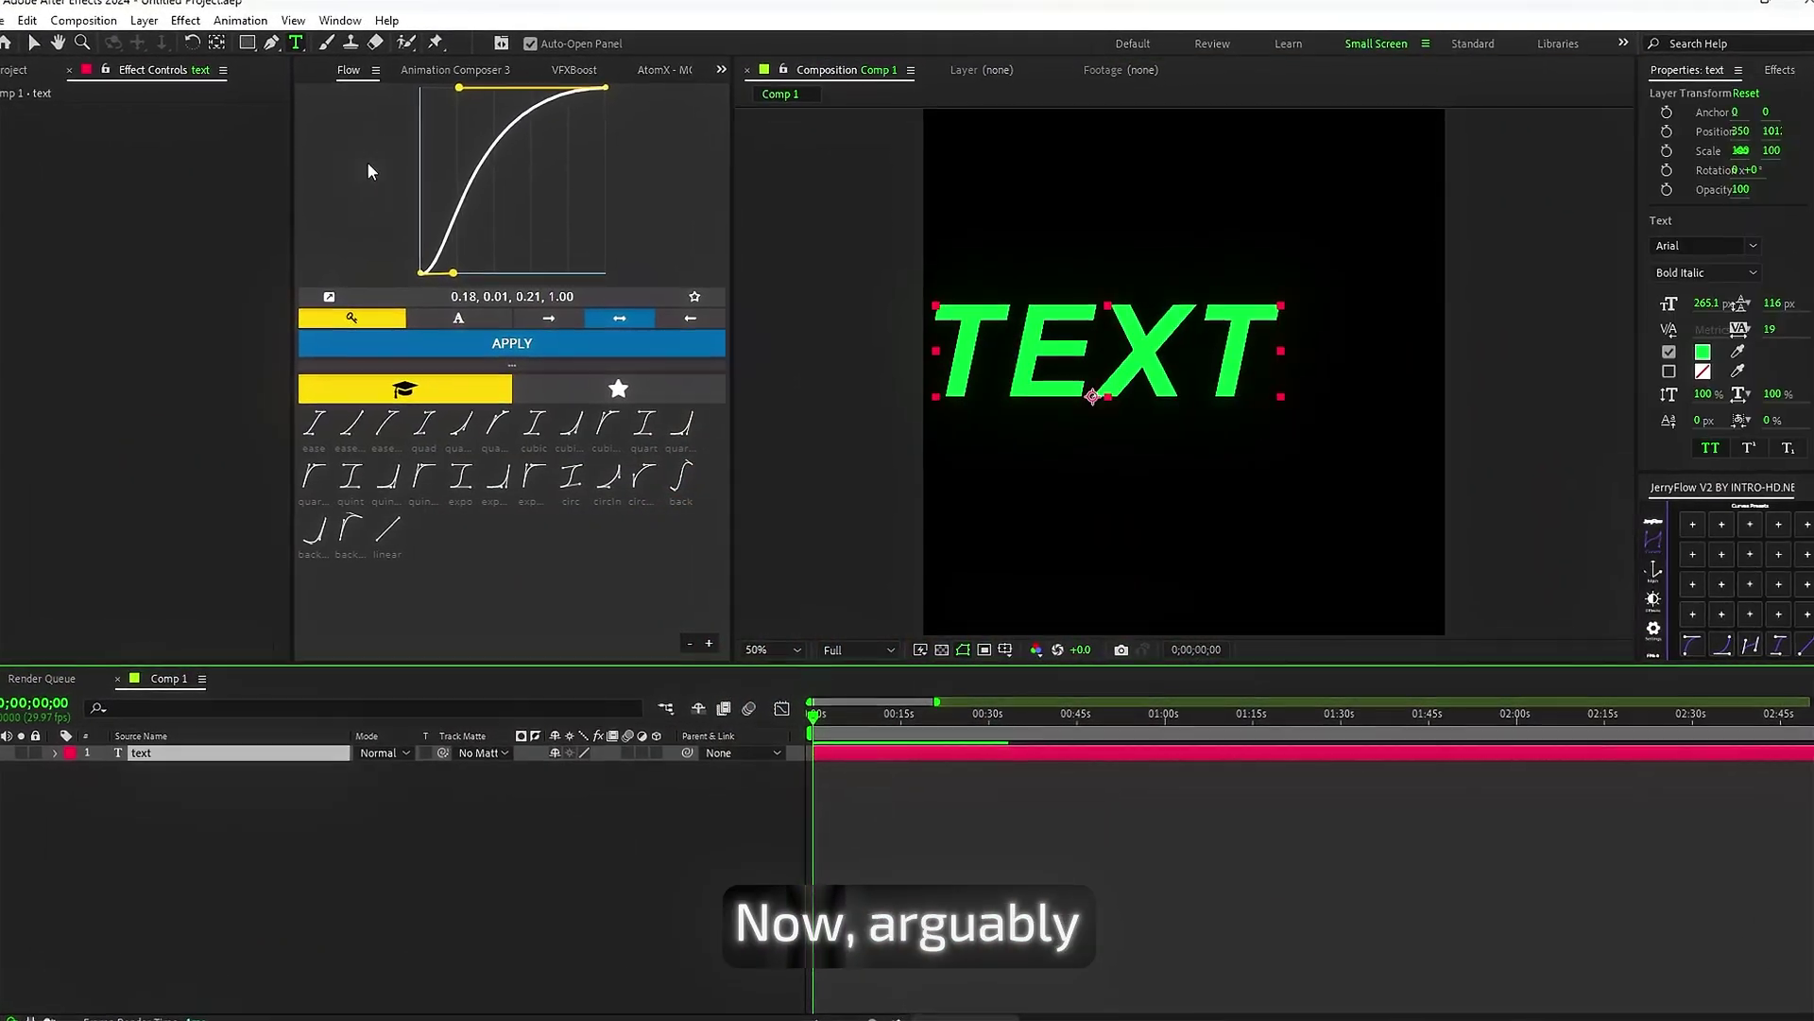
{"action": "left_click", "coordinate": [1004, 660]}
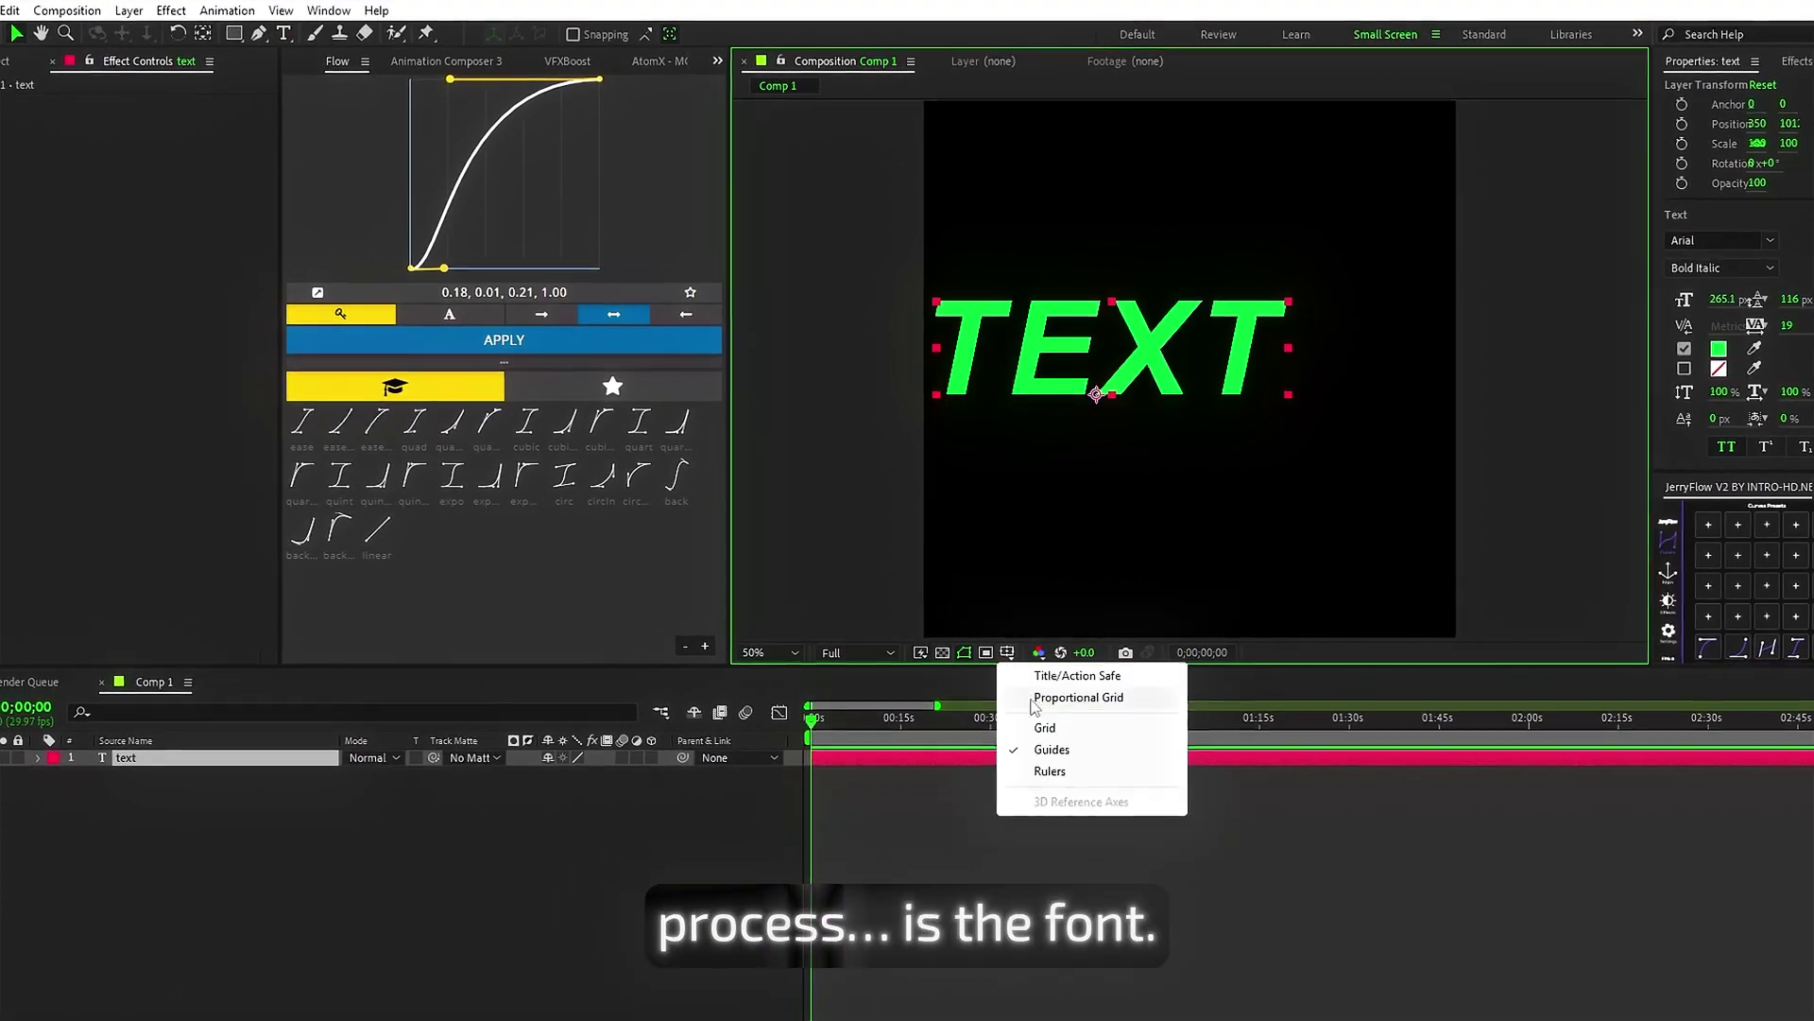
{"action": "left_click", "coordinate": [1078, 696]}
{"action": "left_click_drag", "start_coordinate": [1136, 364], "coordinate": [1215, 380]}
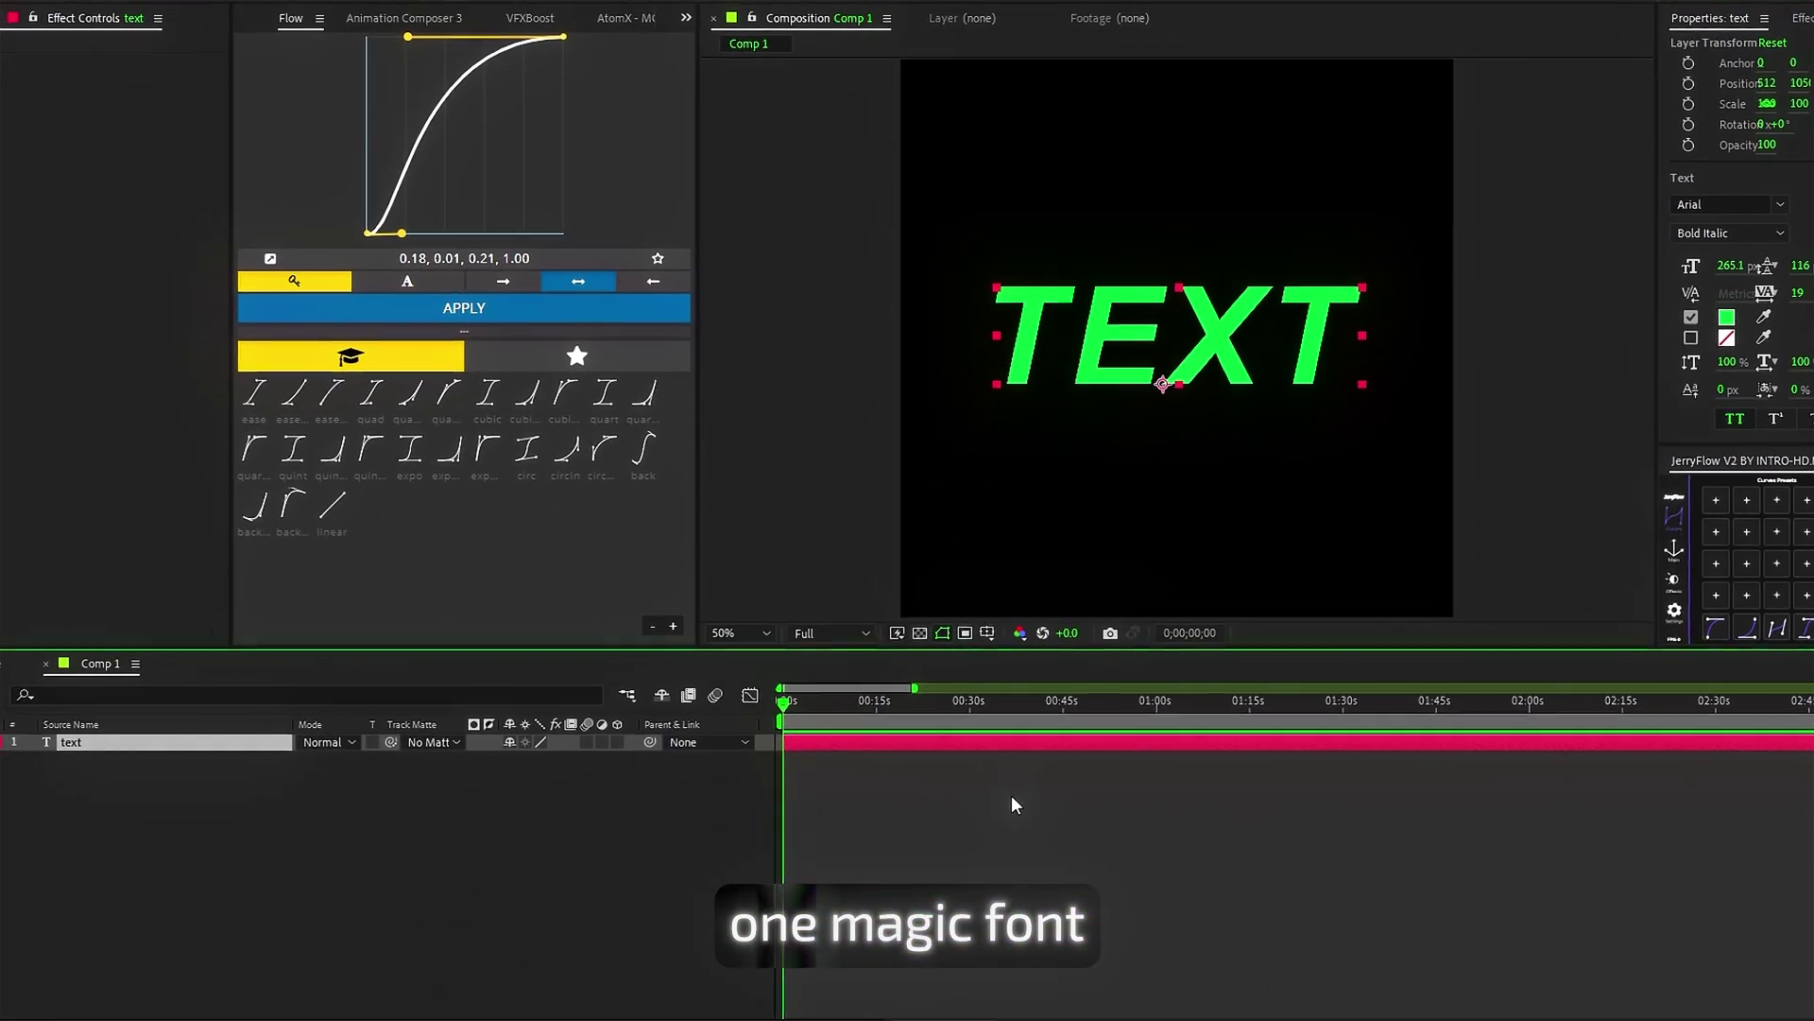
Bring up the FX Console effect search for the TEXT layer.
{"action": "key", "text": "ctrl+space"}
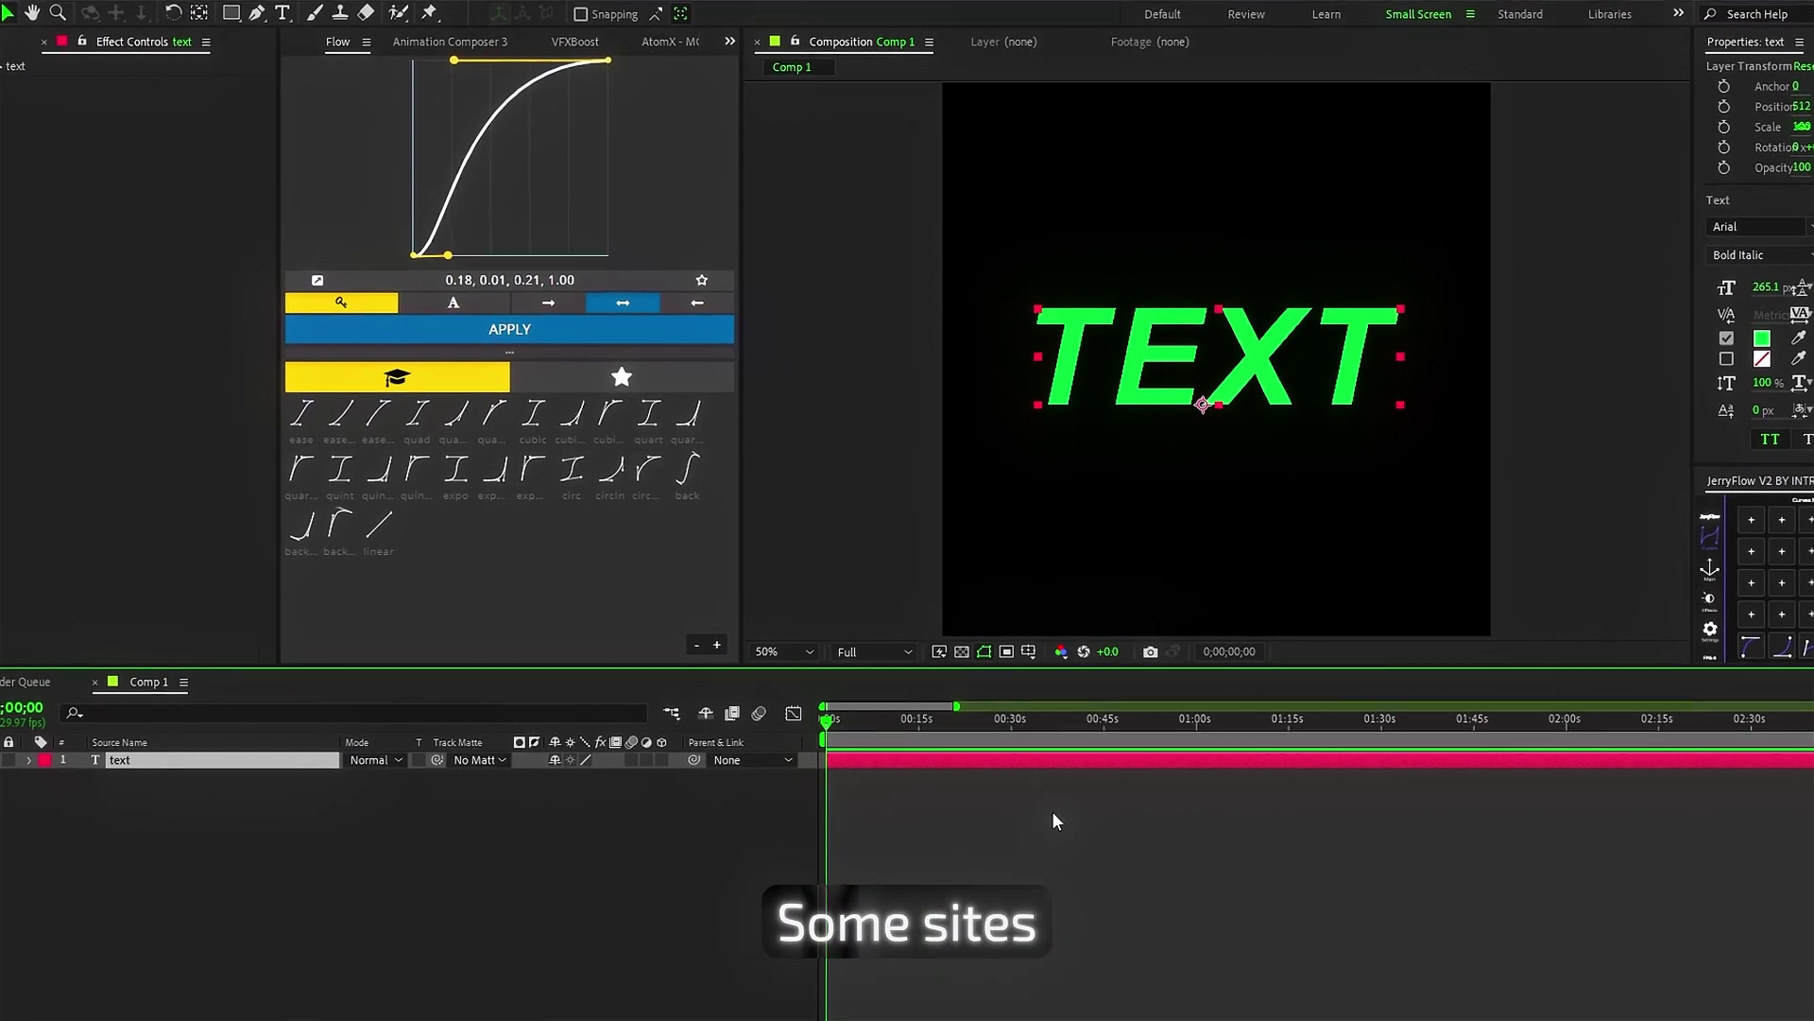
{"action": "key", "text": "ctrl+space"}
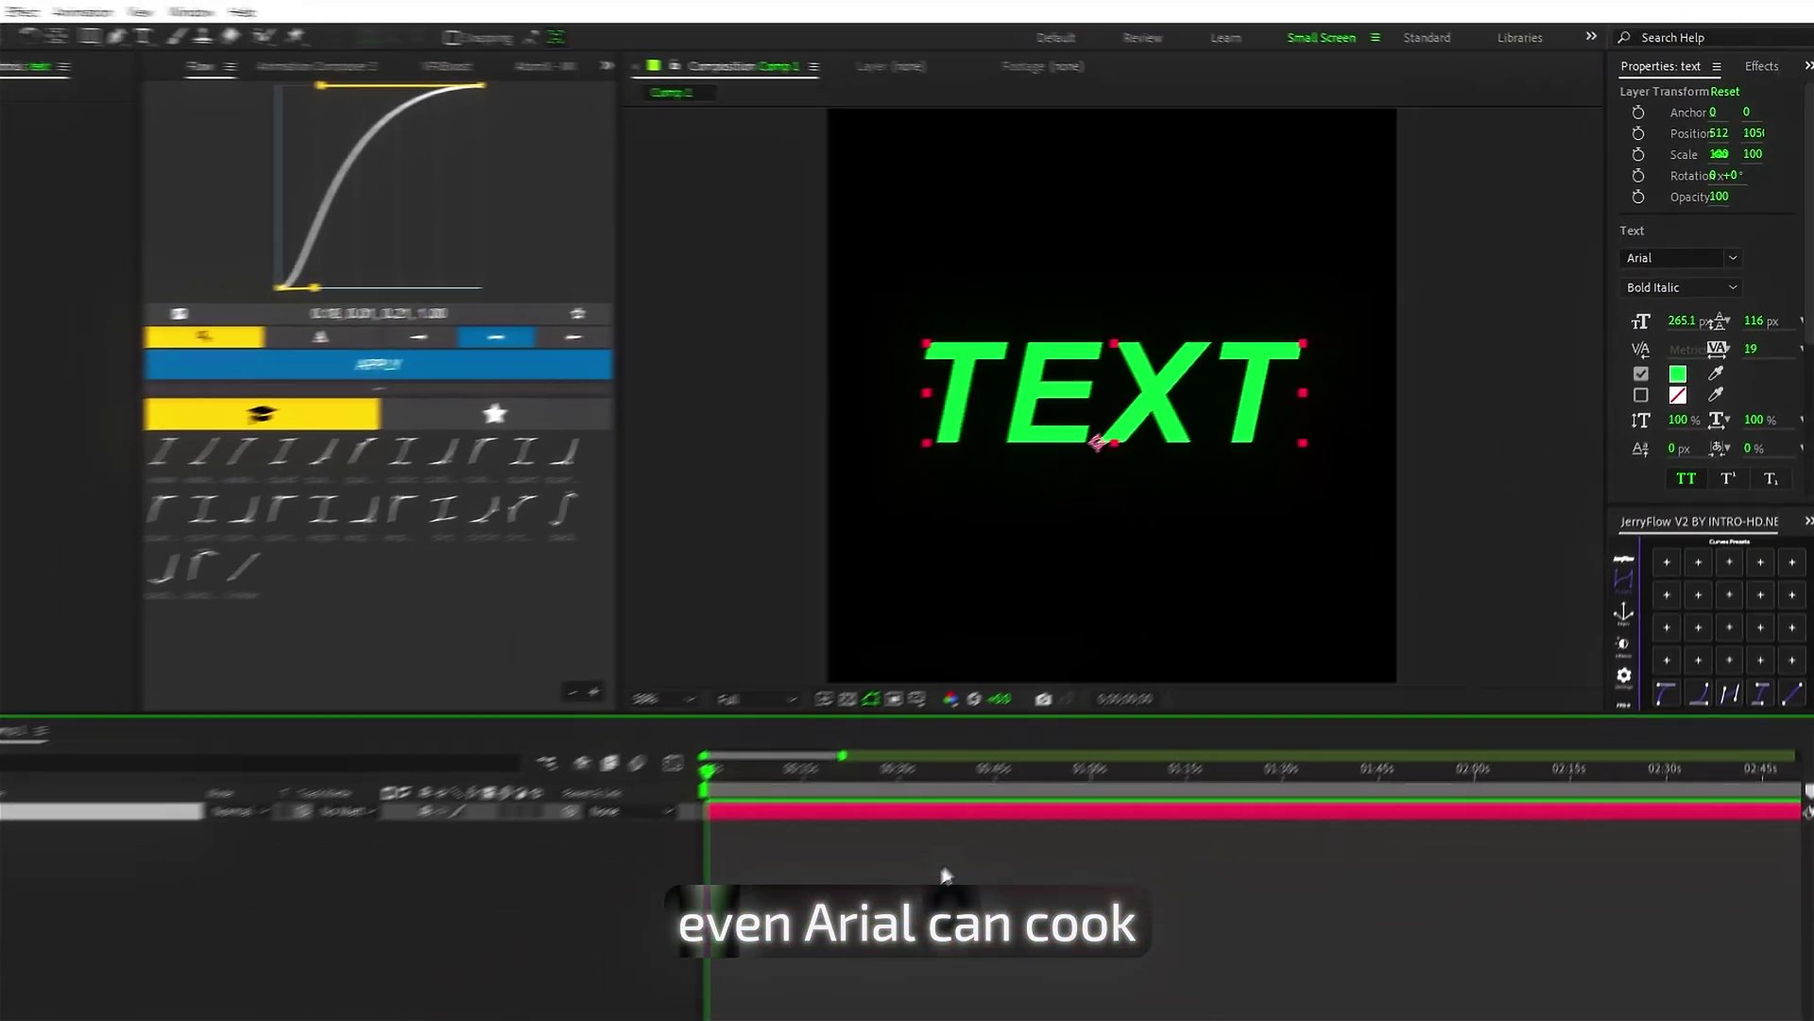
{"action": "key", "text": "ctrl+space"}
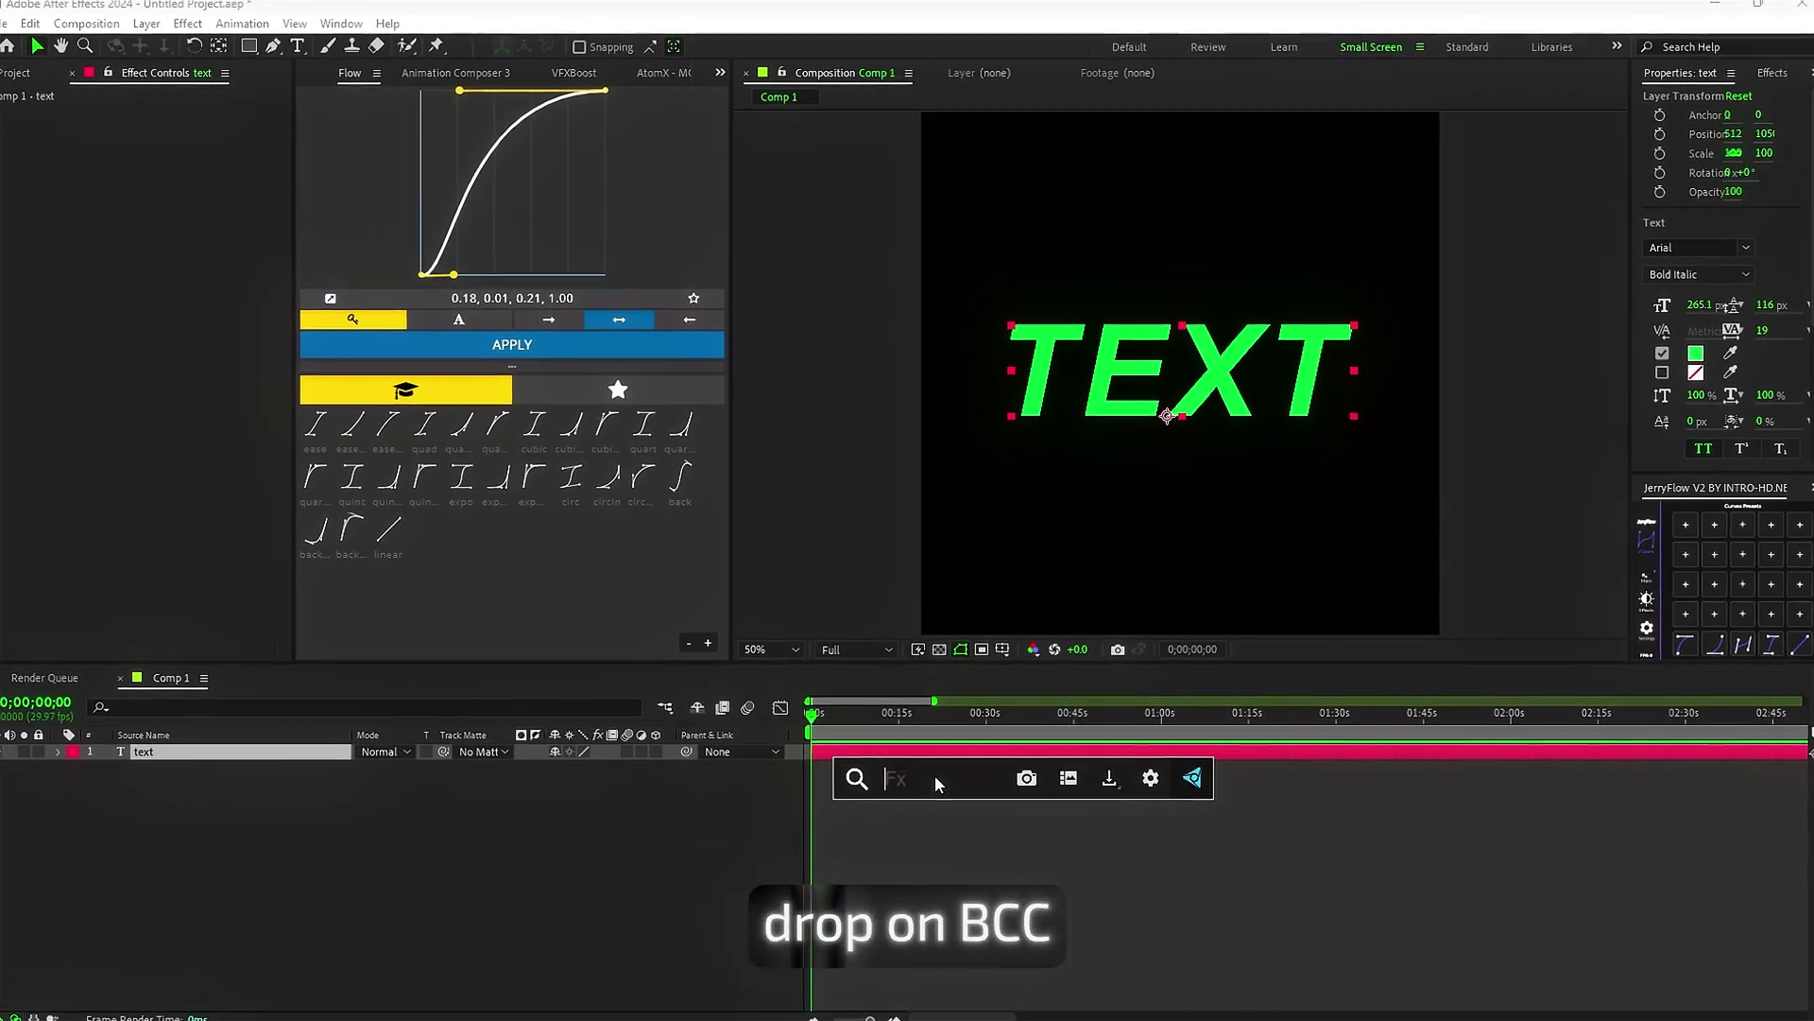
{"action": "type", "text": "emb"}
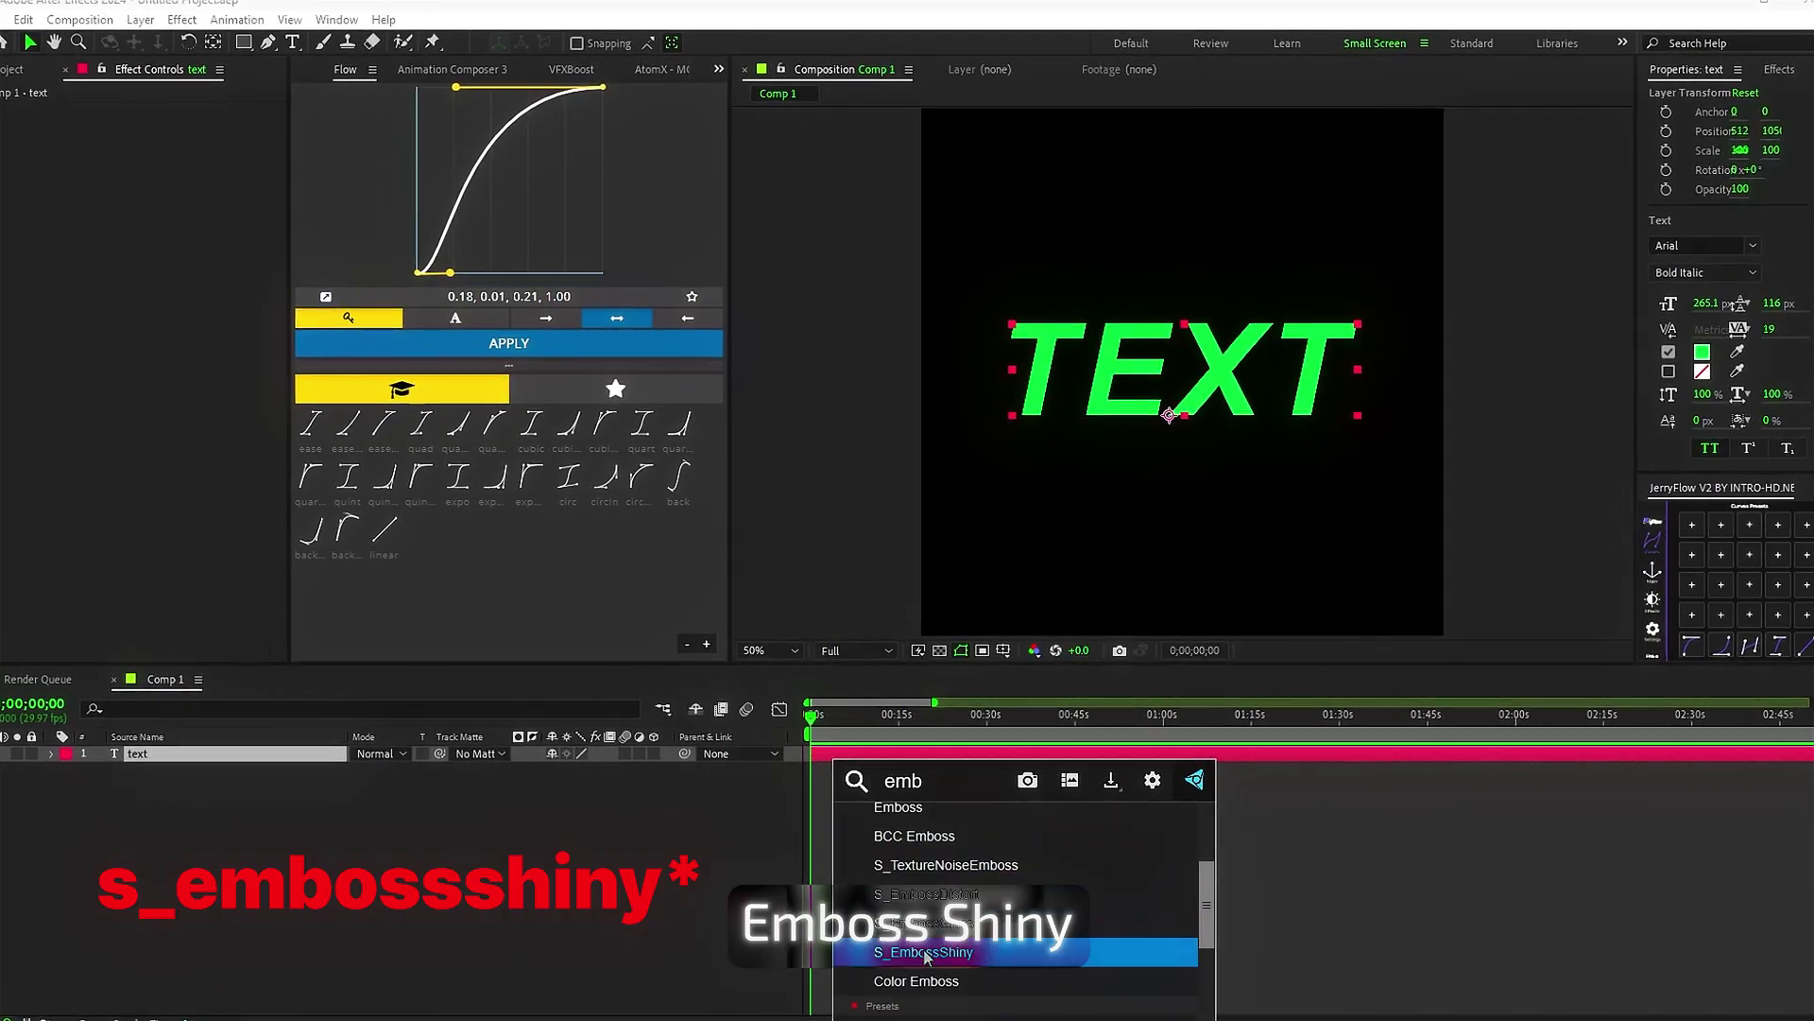
Apply S_EmbossShiny to TEXT and tune its Hilight Size and Bumps Scale over transparency.
{"action": "left_click", "coordinate": [916, 965]}
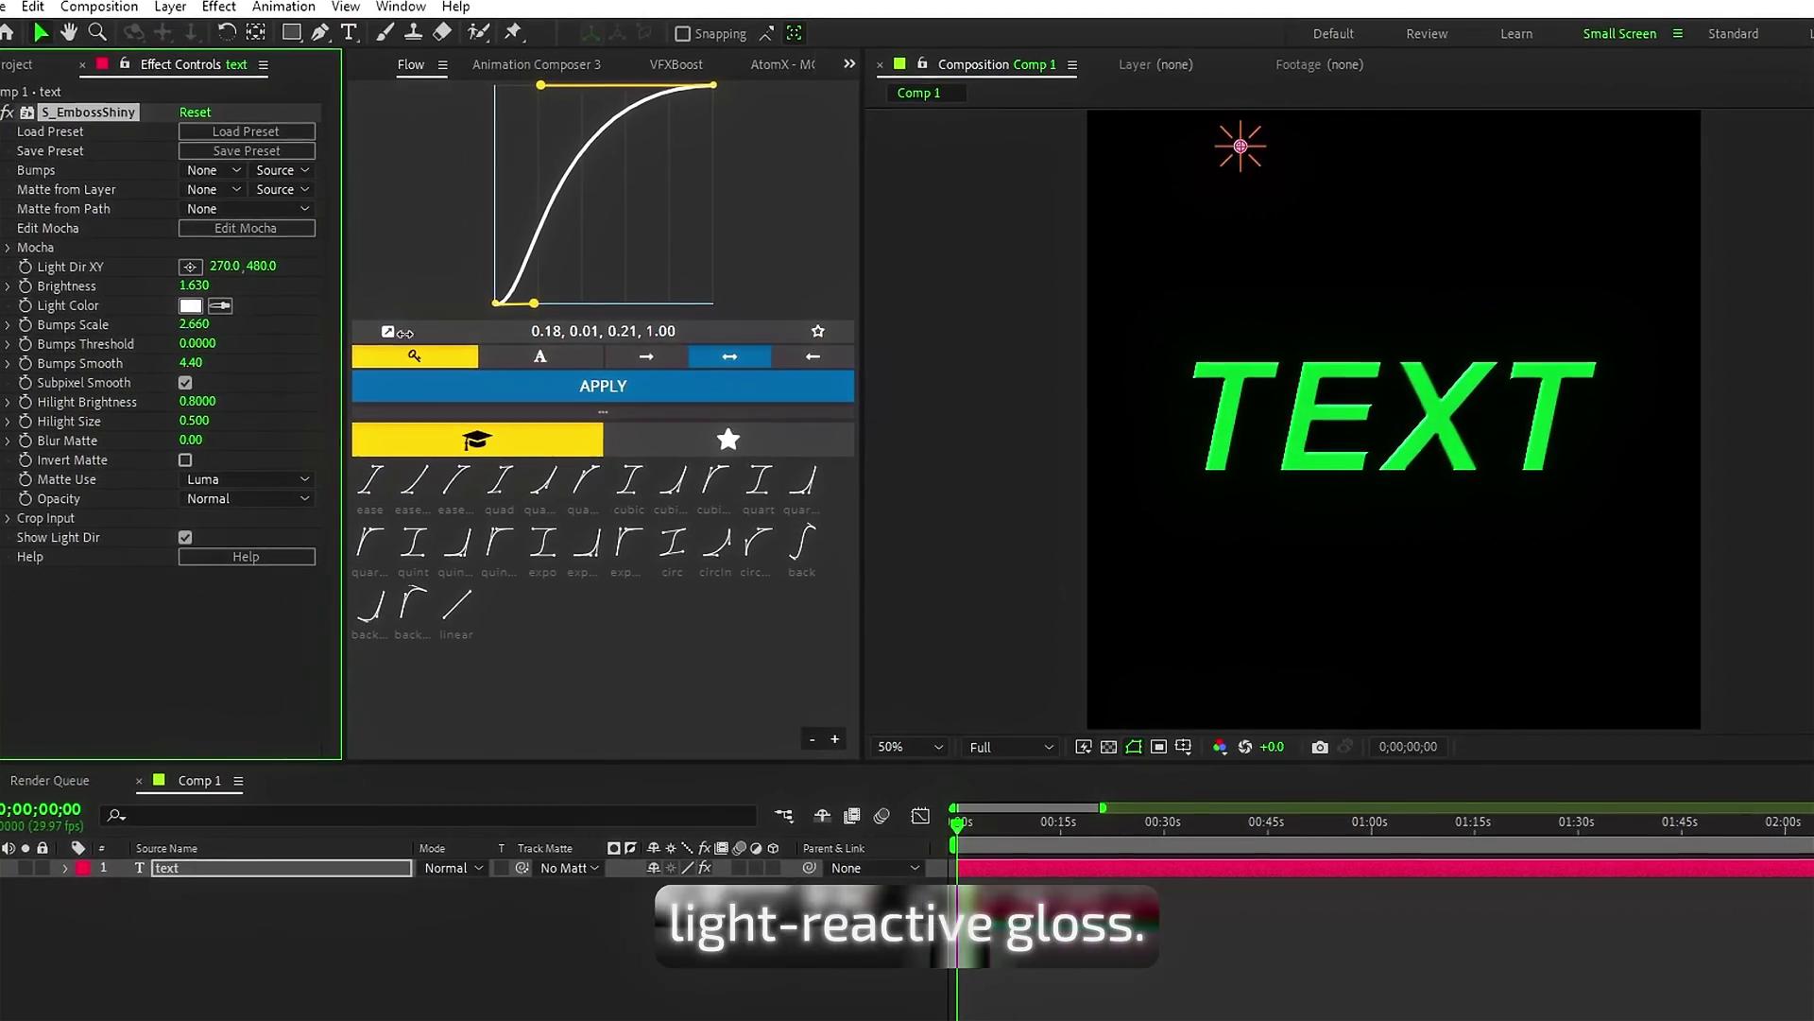
{"action": "left_click", "coordinate": [1087, 746]}
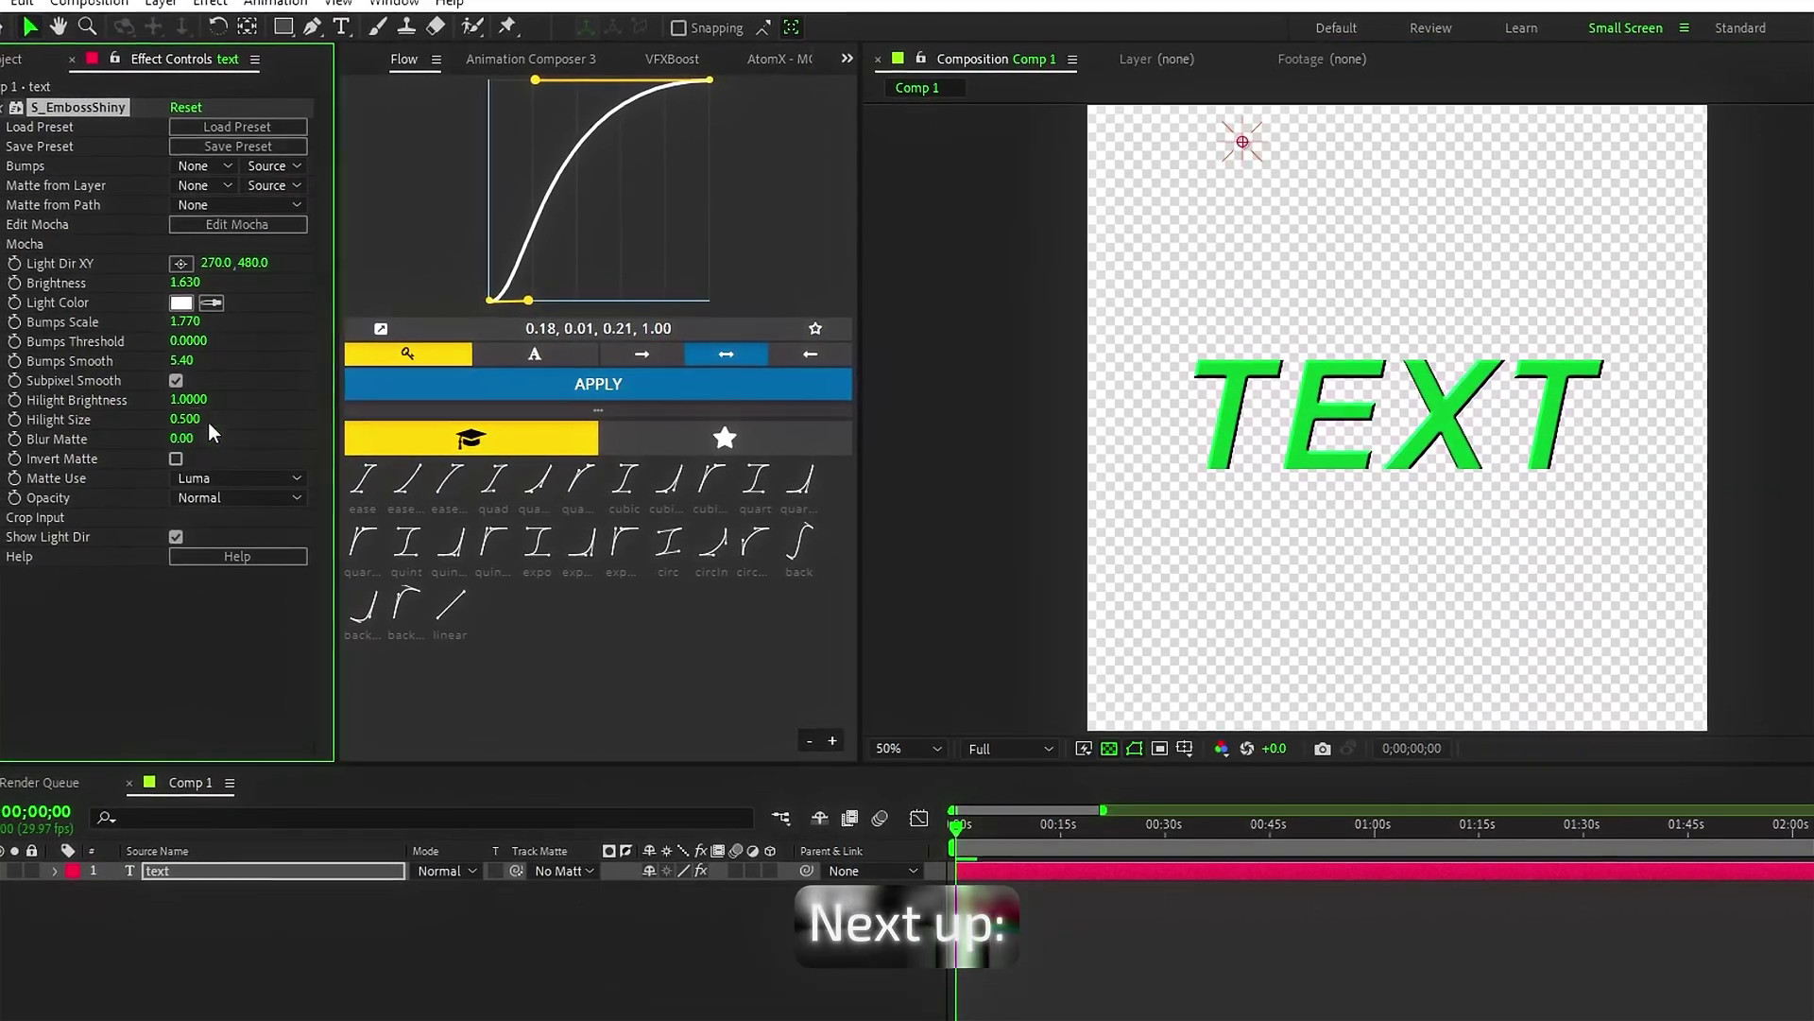
{"action": "left_click_drag", "start_coordinate": [209, 425], "coordinate": [357, 407]}
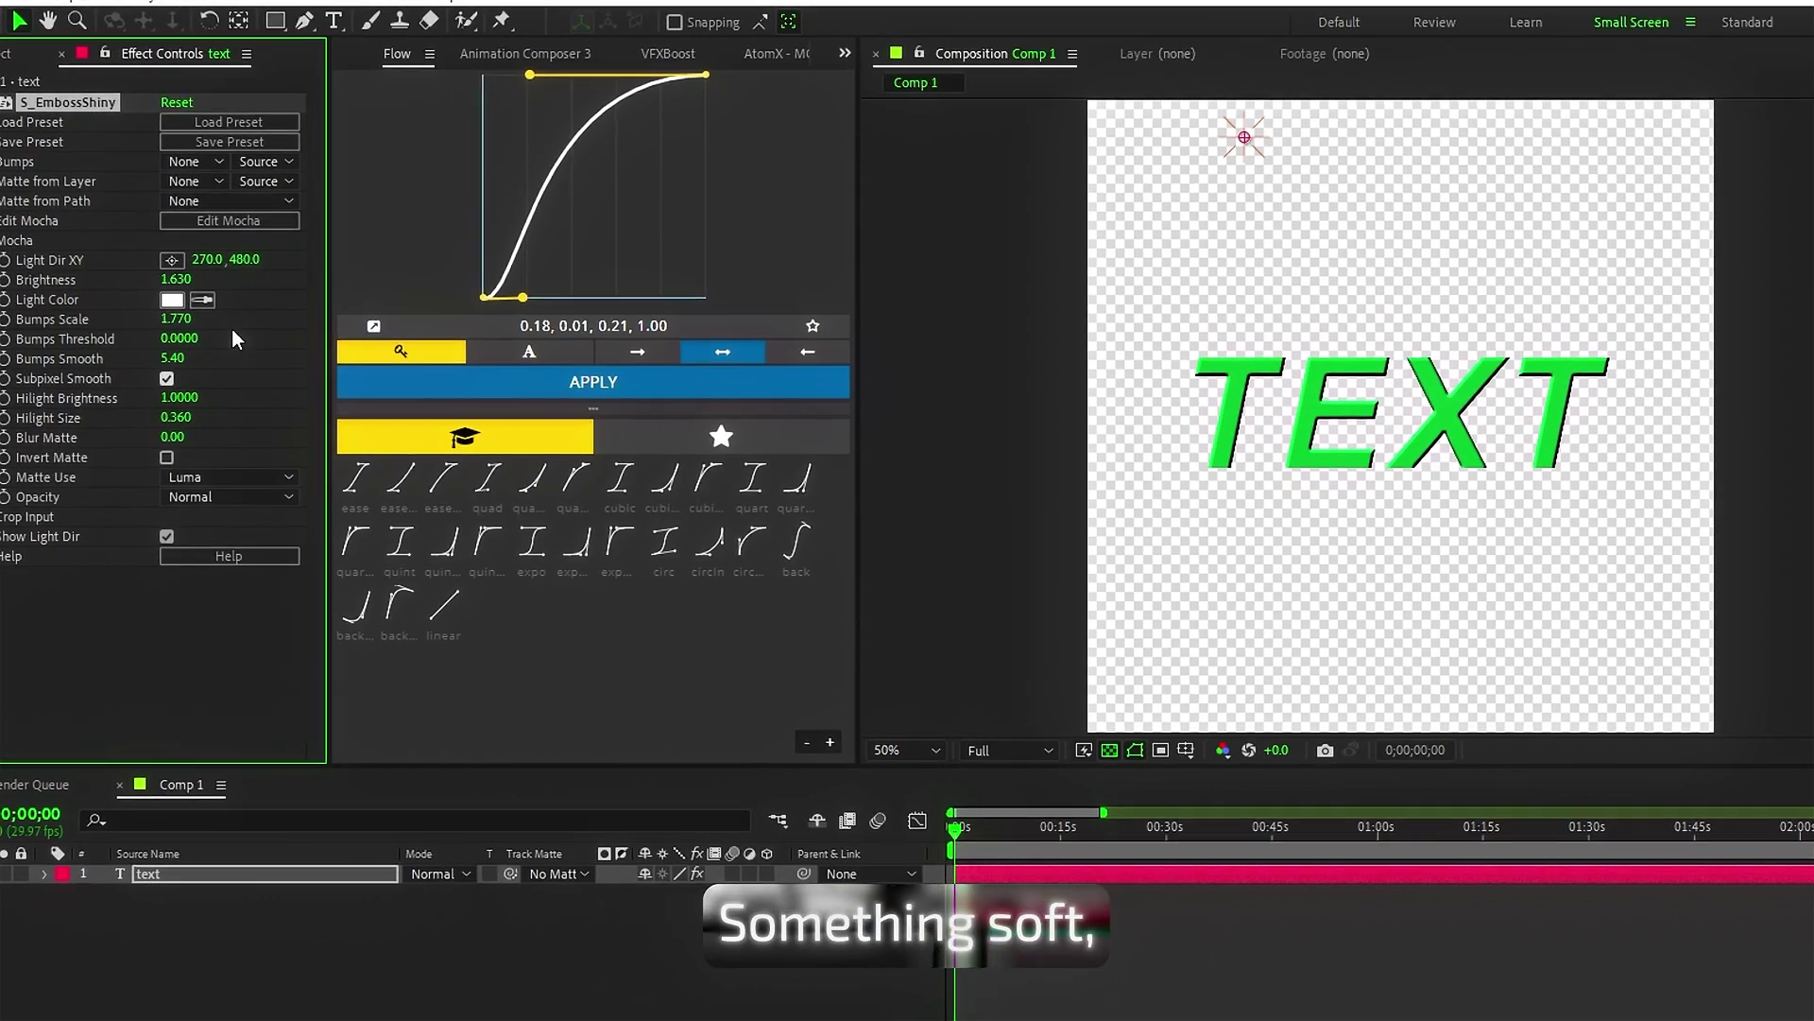
{"action": "left_click_drag", "start_coordinate": [921, 330], "coordinate": [794, 329]}
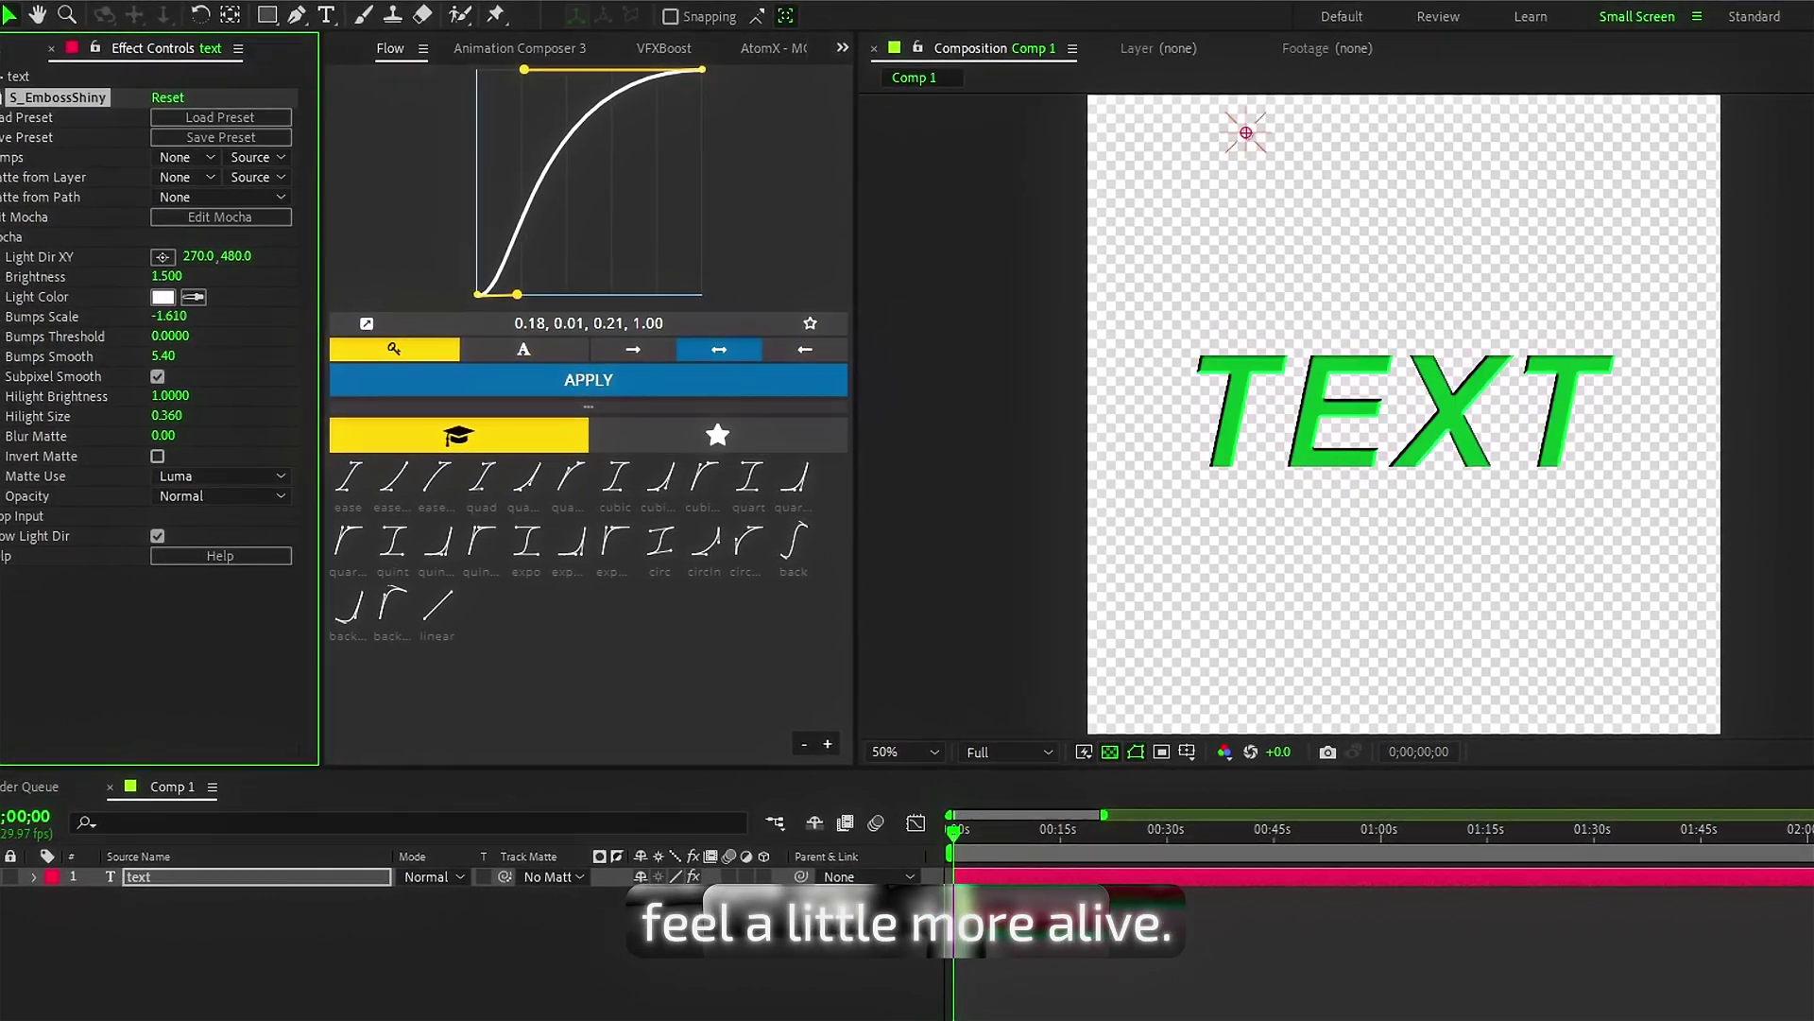
{"action": "type", "text": "drop shadow"}
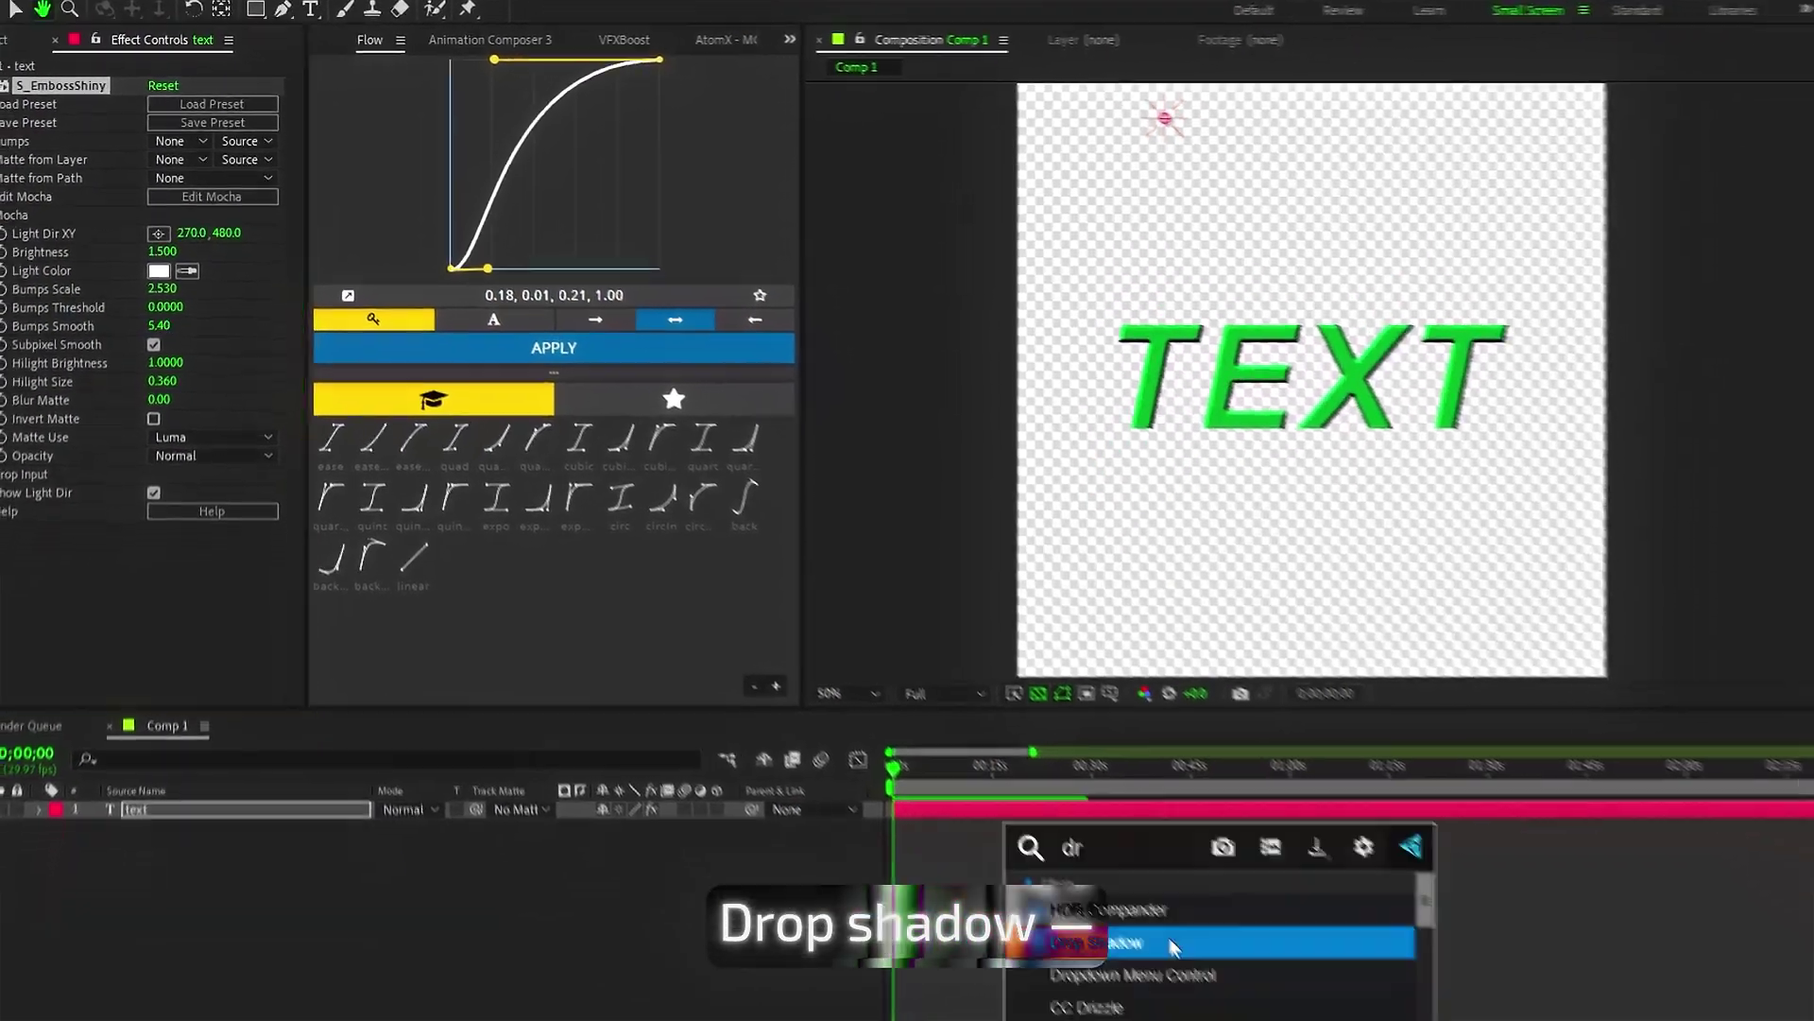
Add a Drop Shadow and Deep Glow 2 to the TEXT layer.
{"action": "left_click", "coordinate": [1166, 939]}
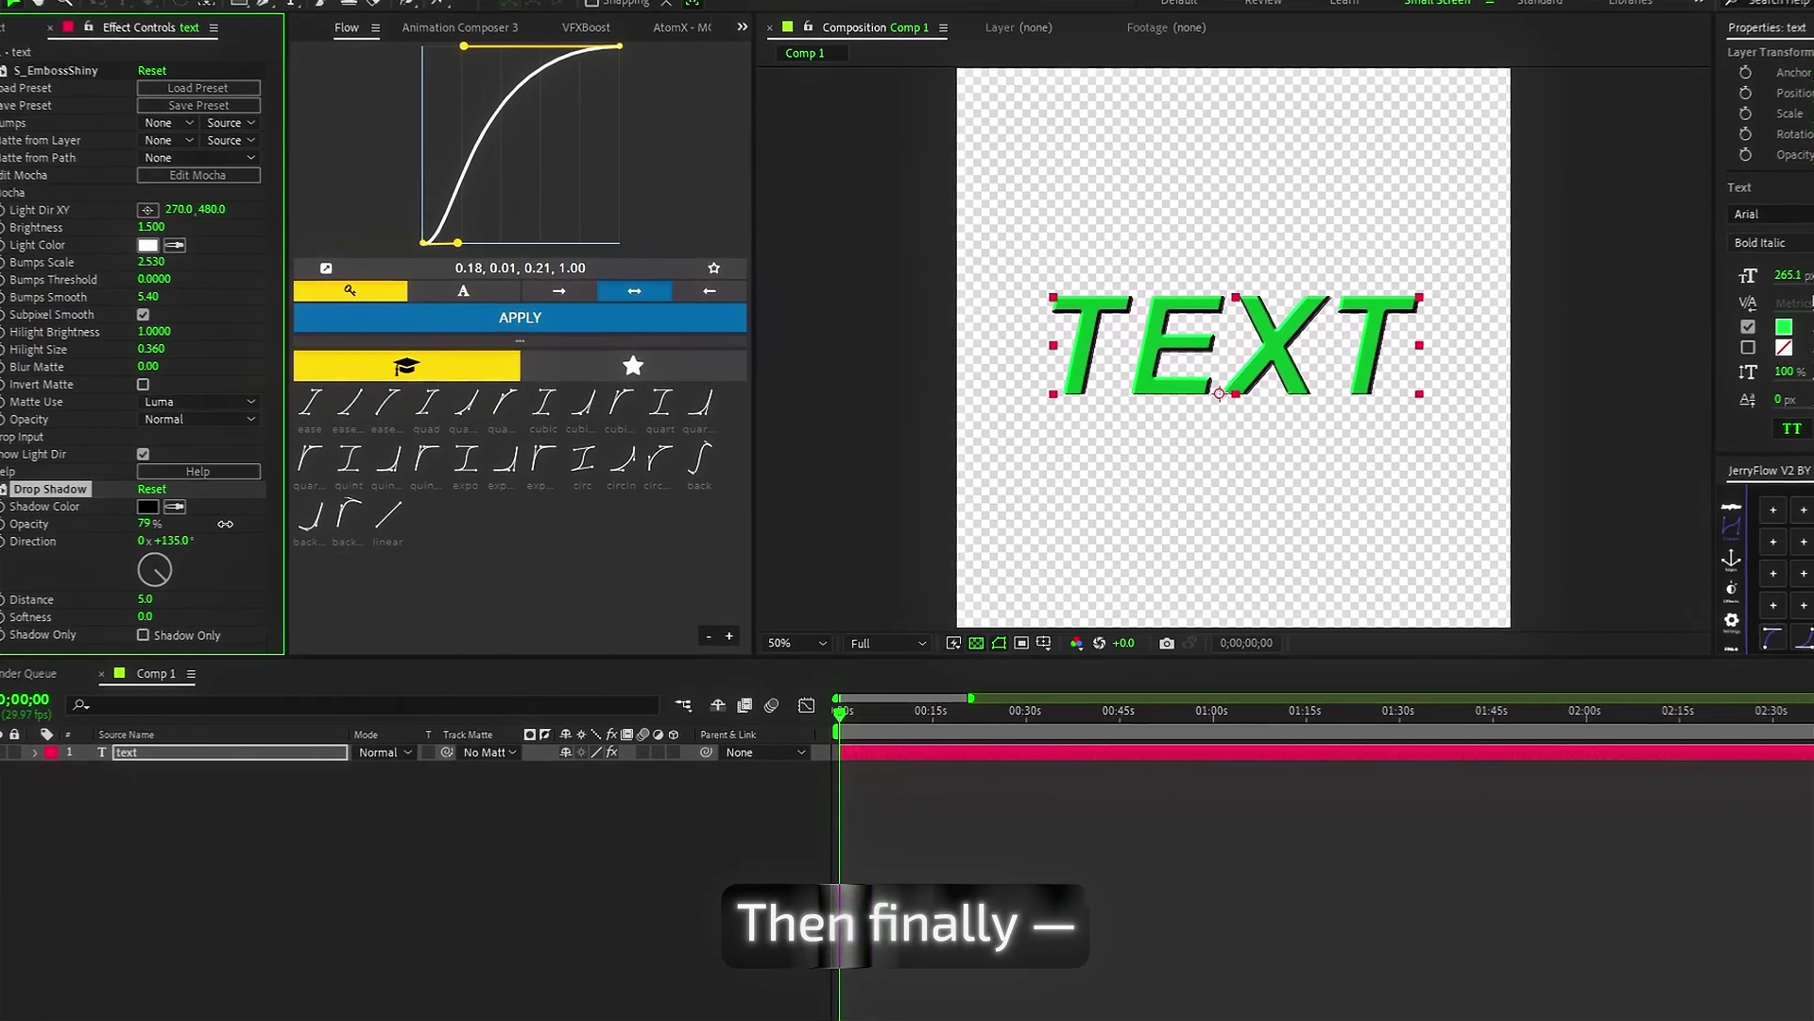
{"action": "key", "text": "ctrl+space"}
{"action": "type", "text": "dee"}
{"action": "left_click", "coordinate": [1049, 857]}
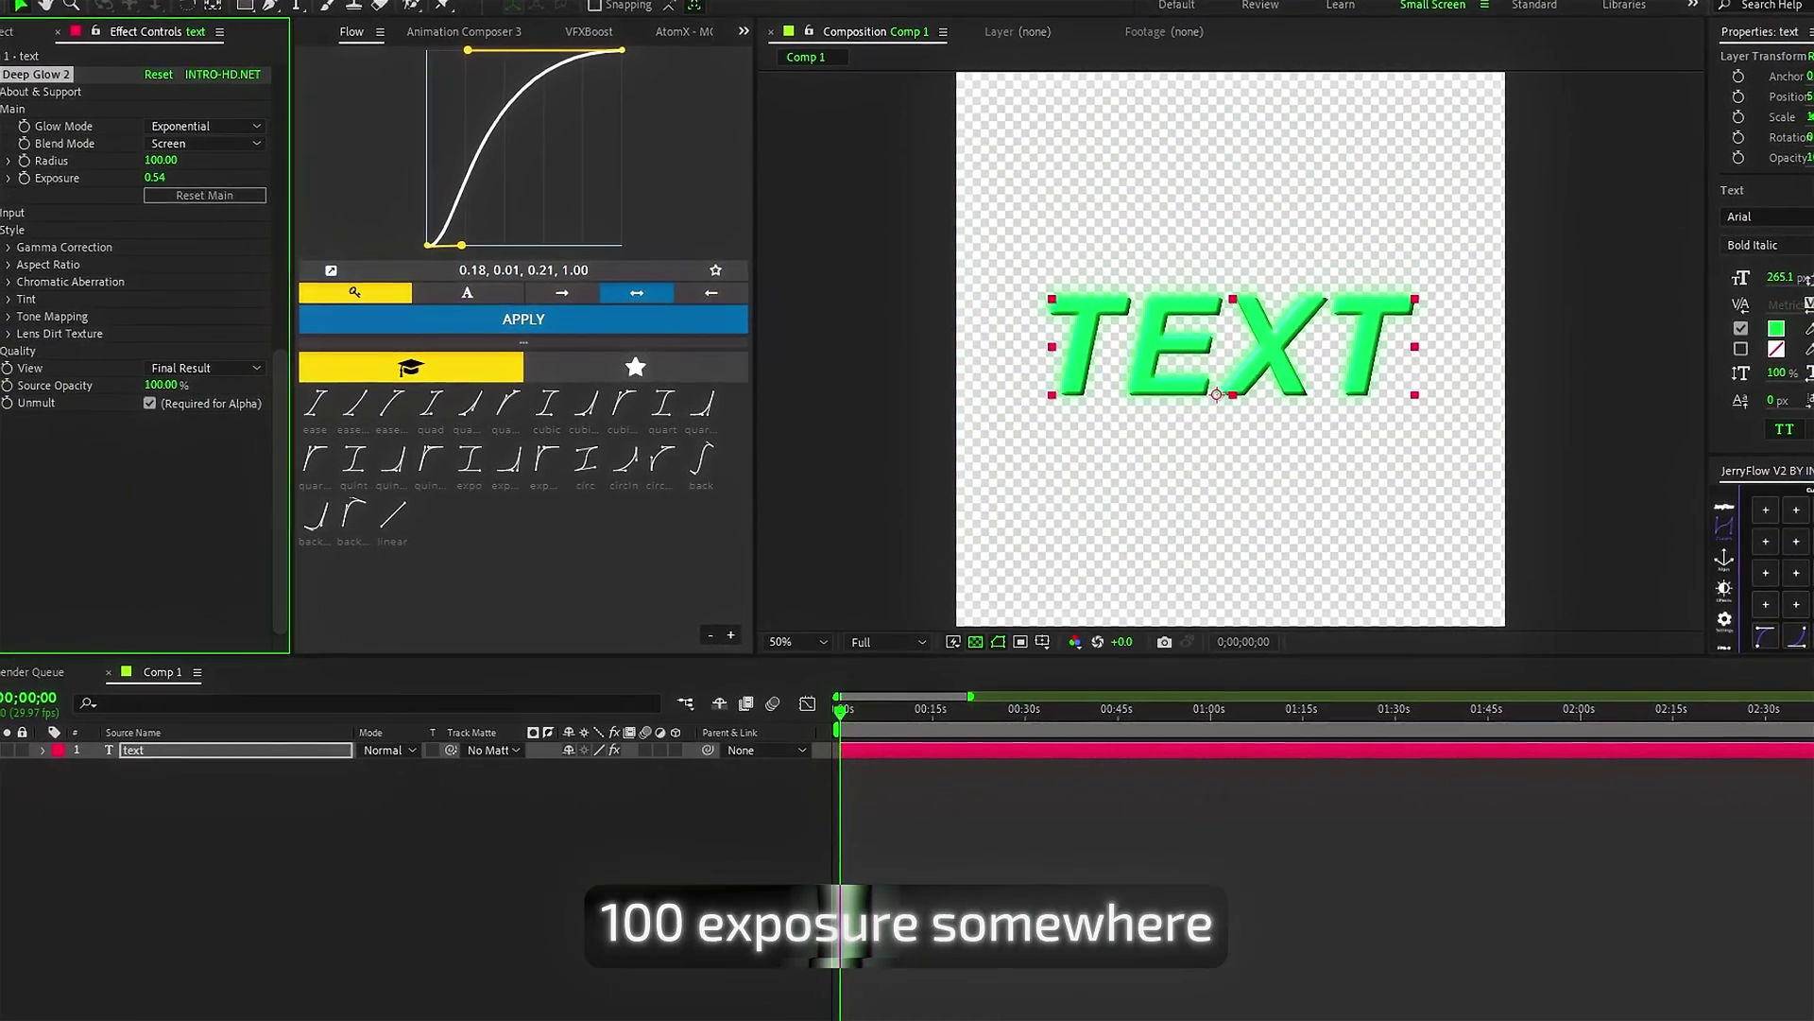
Show the Deep Glow (radius 100, exposure 0.42) against the black background.
{"action": "left_click", "coordinate": [975, 642]}
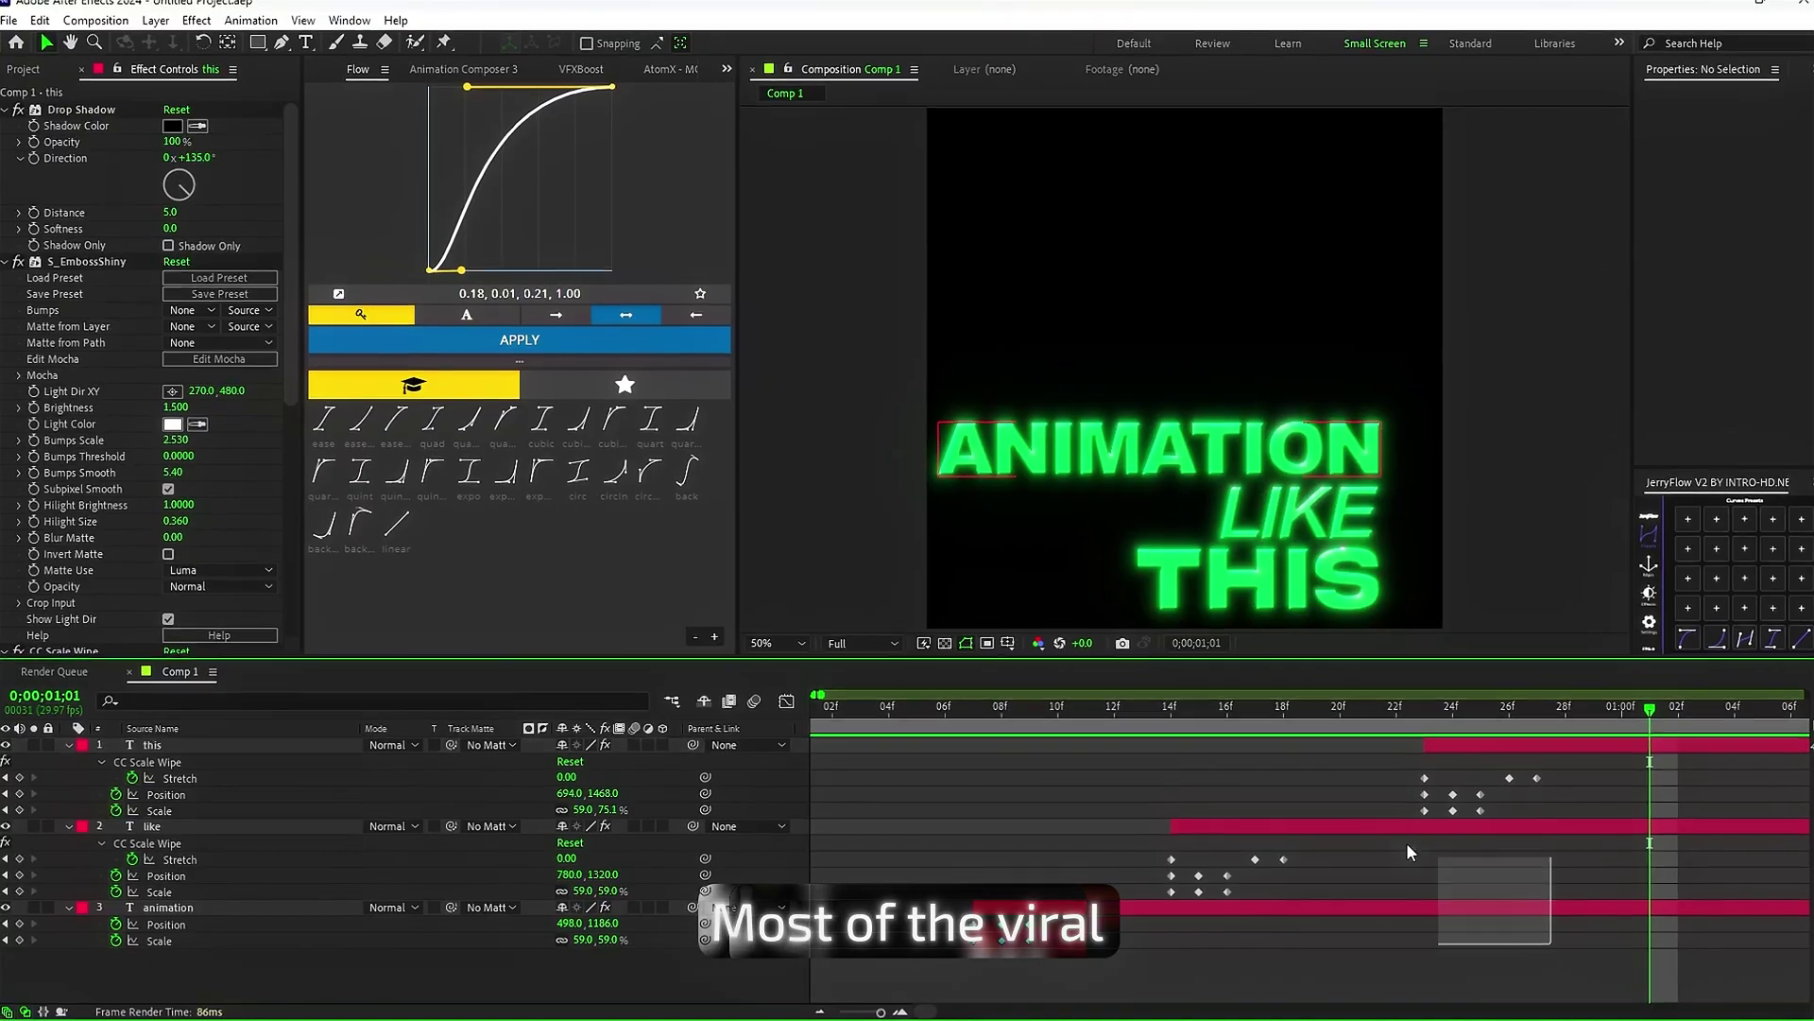
Marquee-select the wipe keyframes of the LIKE and THIS layers.
{"action": "left_click_drag", "start_coordinate": [1408, 853], "coordinate": [1054, 741]}
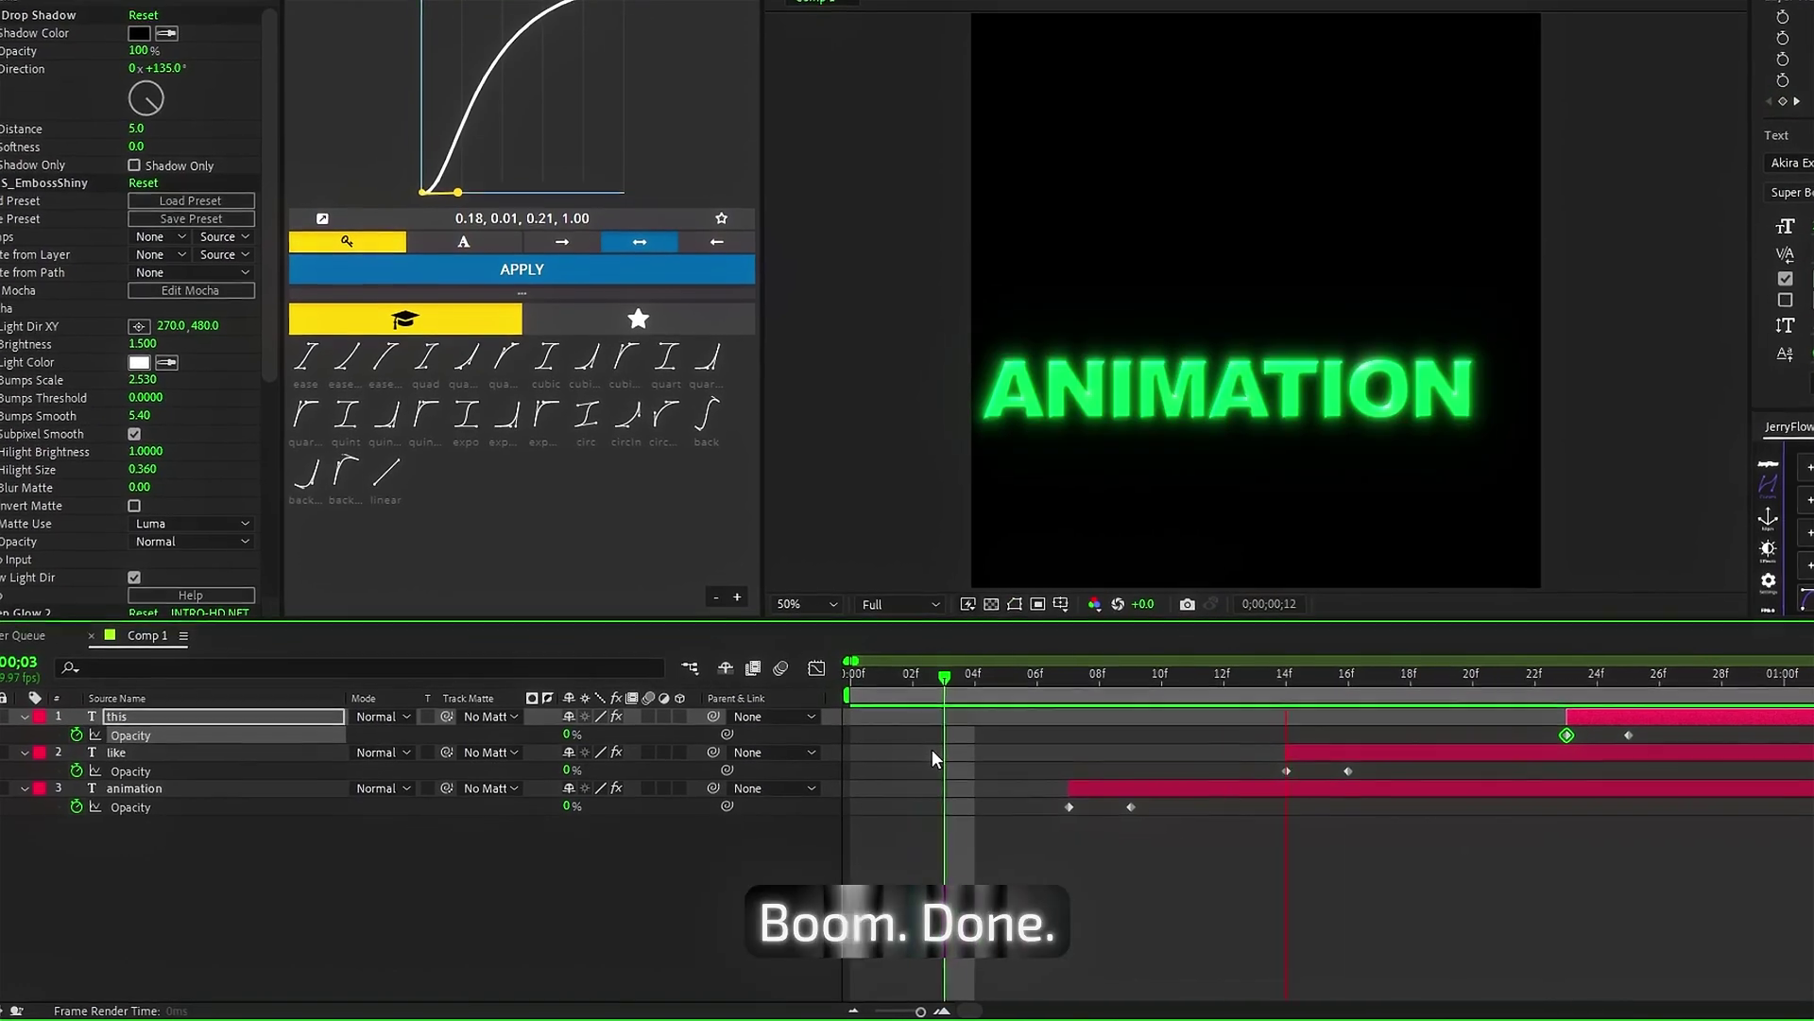
Scrub the playhead to preview ANIMATION fading in from 0% opacity.
{"action": "left_click_drag", "start_coordinate": [1076, 671], "coordinate": [1117, 677]}
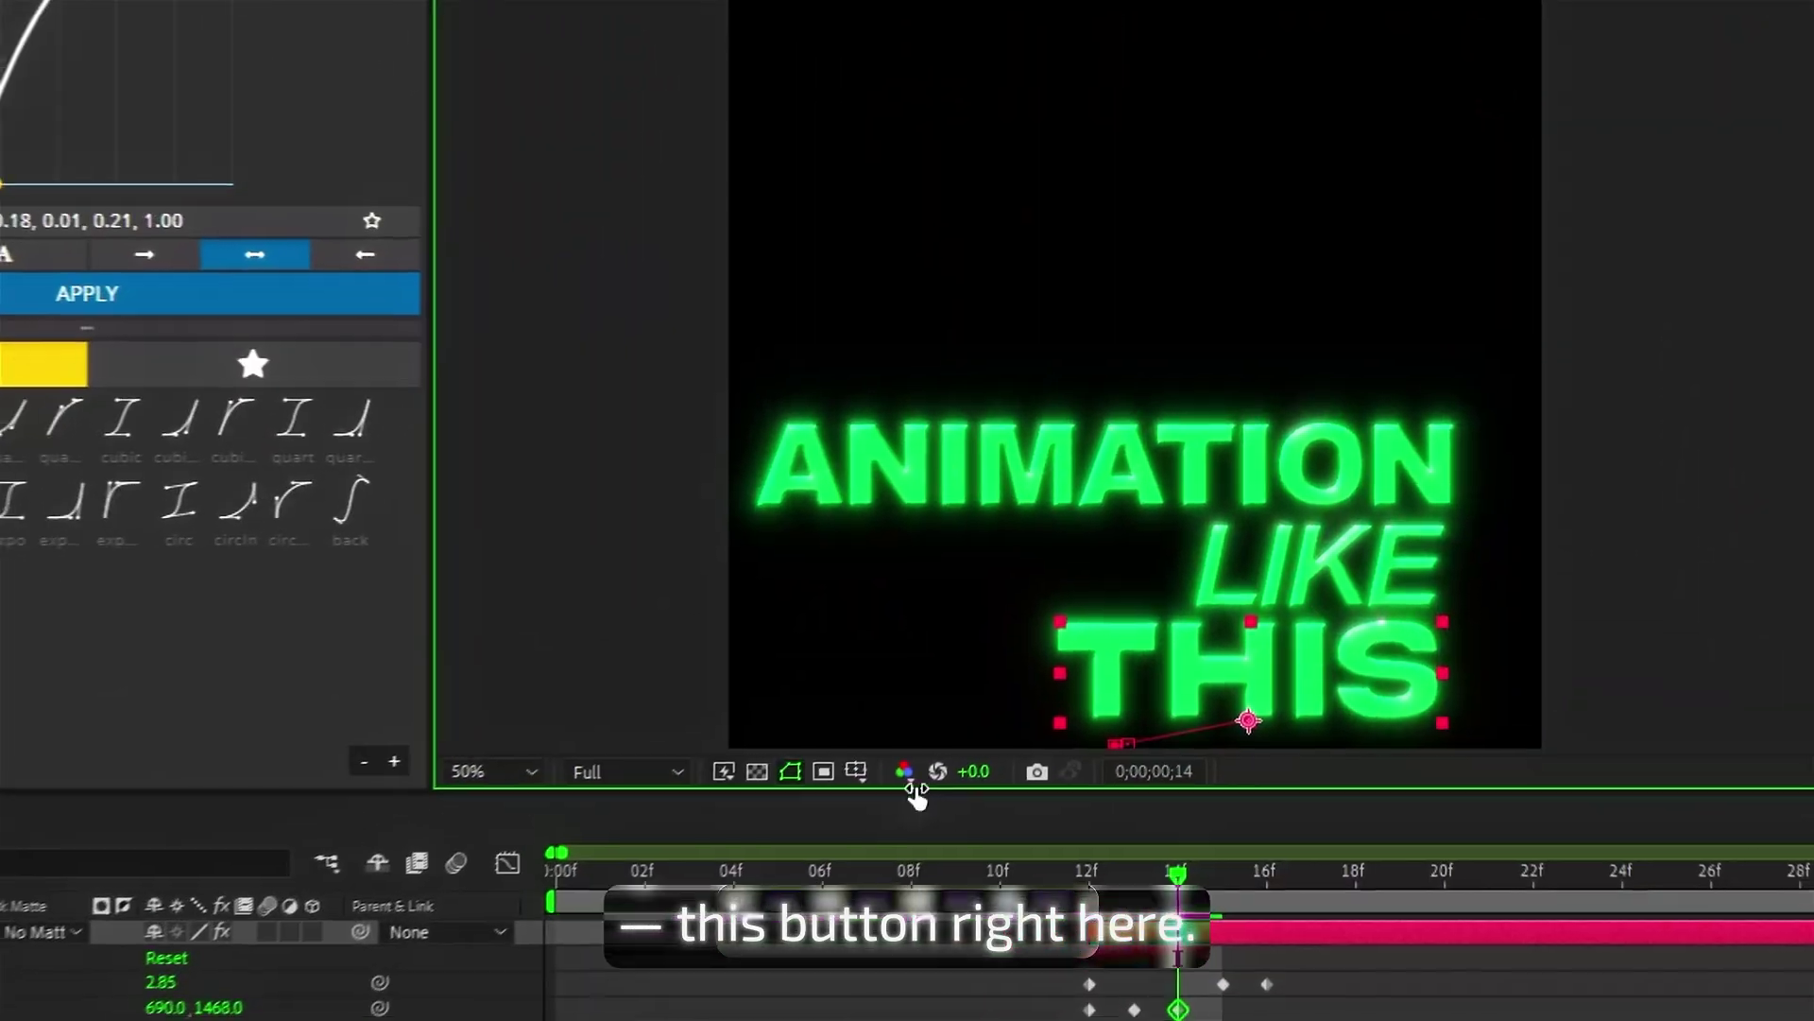
Toggle the Proportional Grid overlay on and back off in the viewer.
{"action": "left_click", "coordinate": [997, 644]}
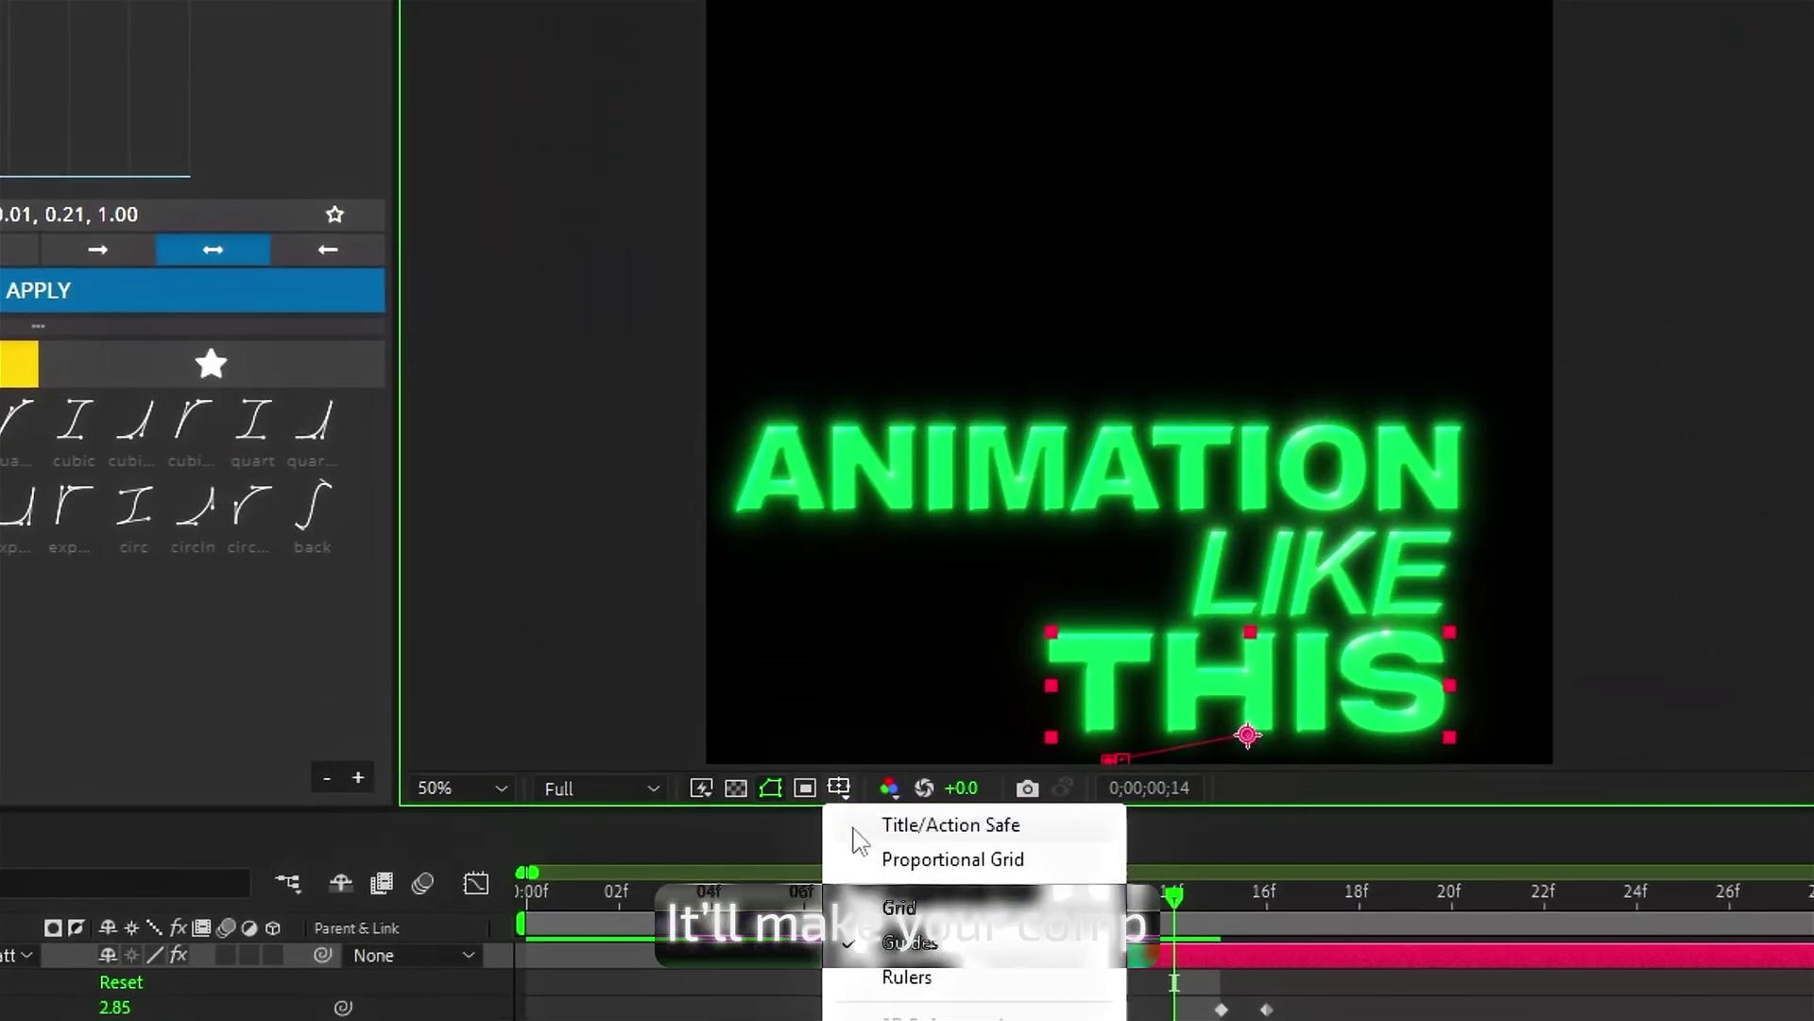
{"action": "left_click", "coordinate": [859, 850]}
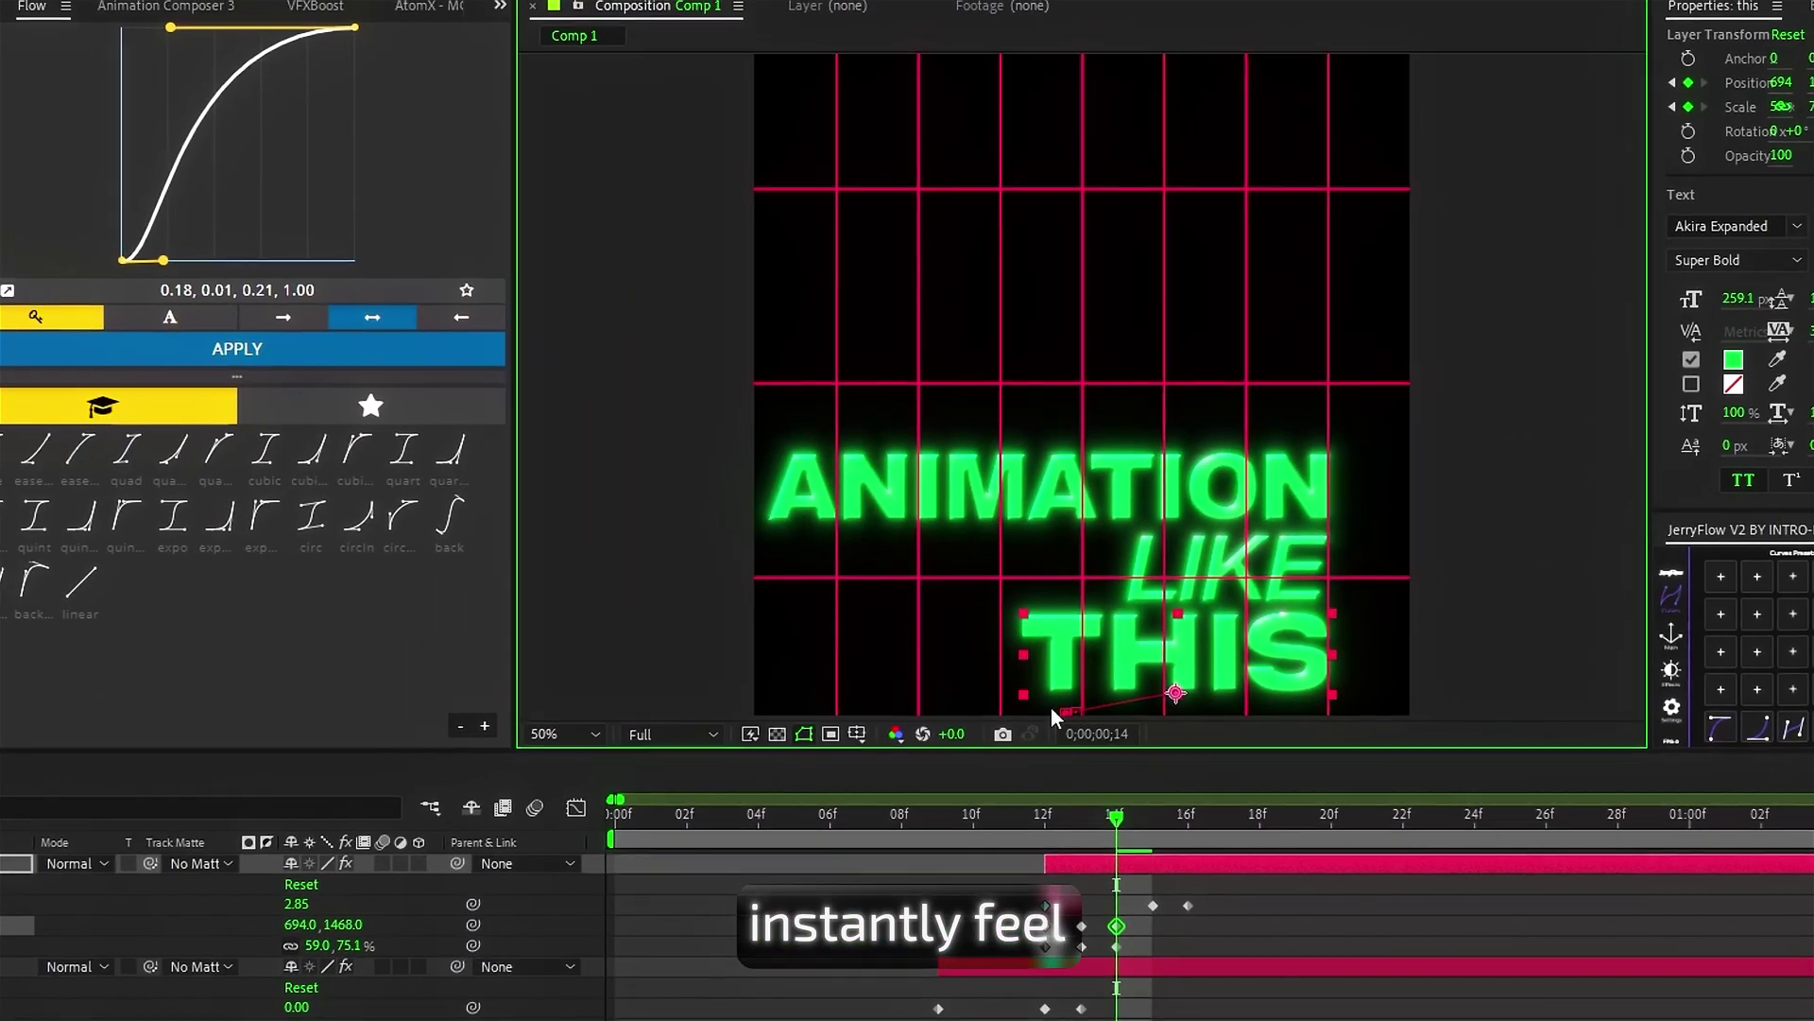
{"action": "left_click", "coordinate": [856, 734]}
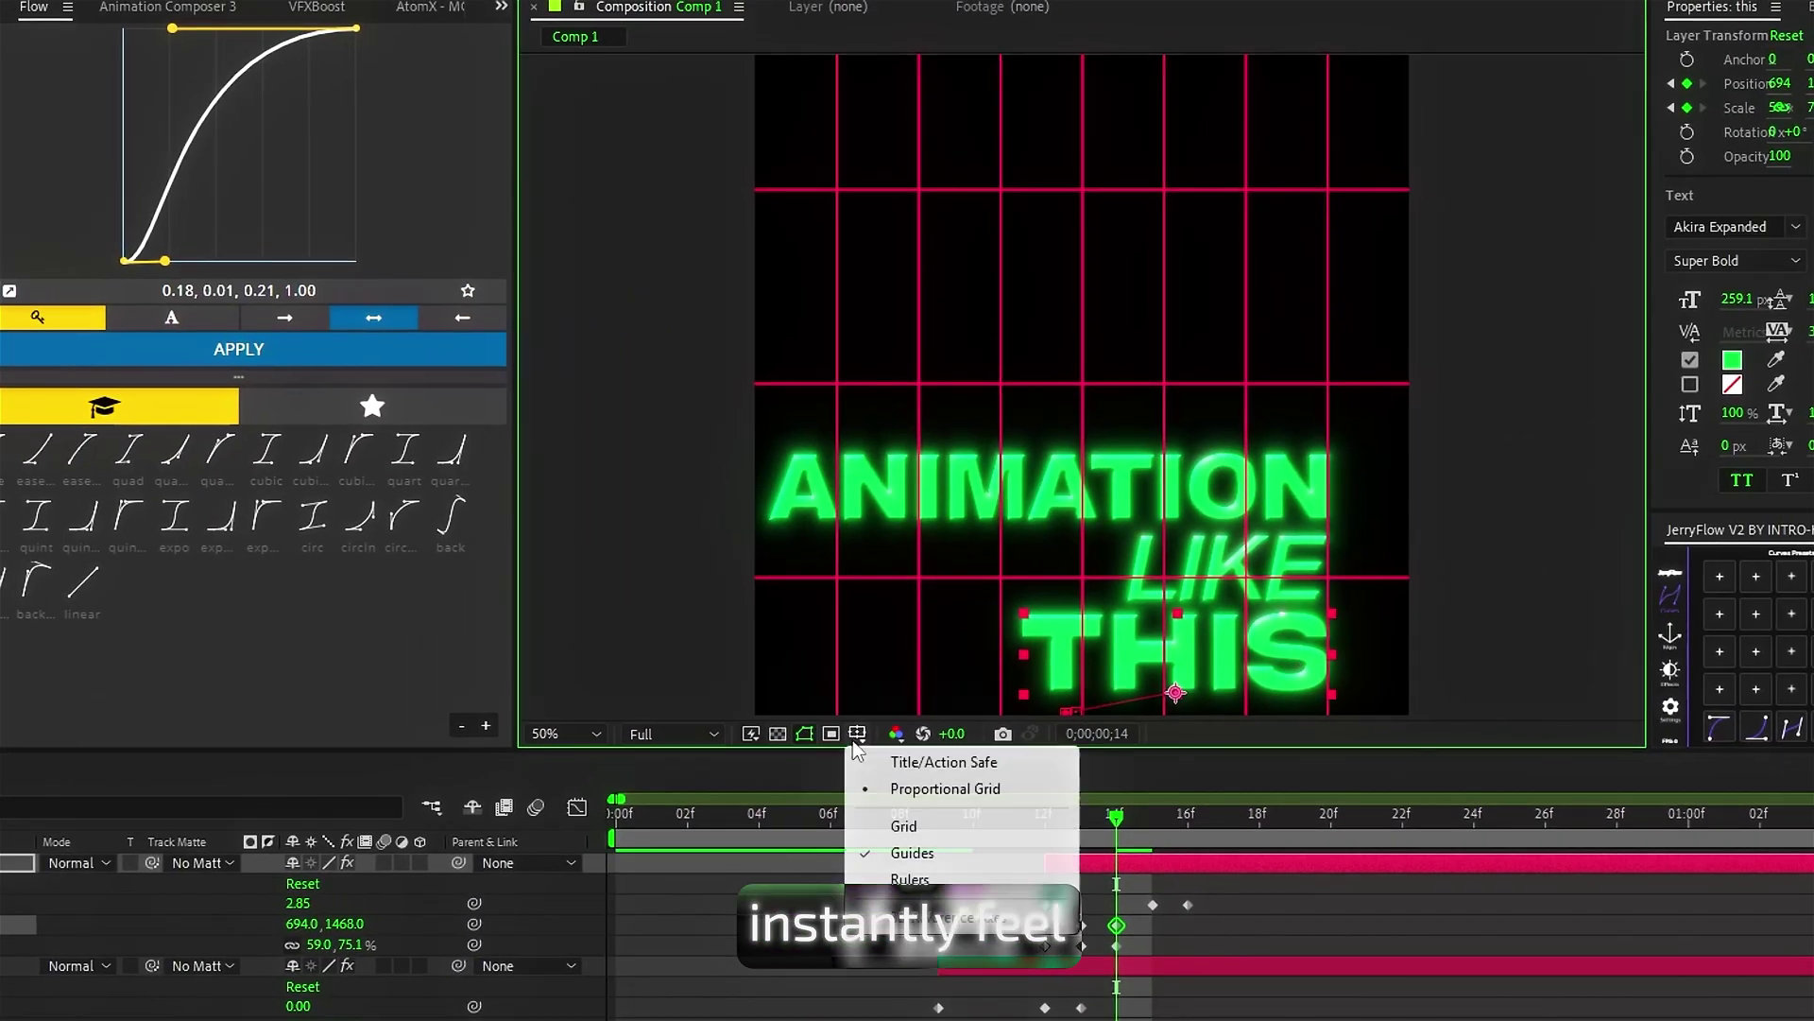
{"action": "left_click", "coordinate": [944, 788]}
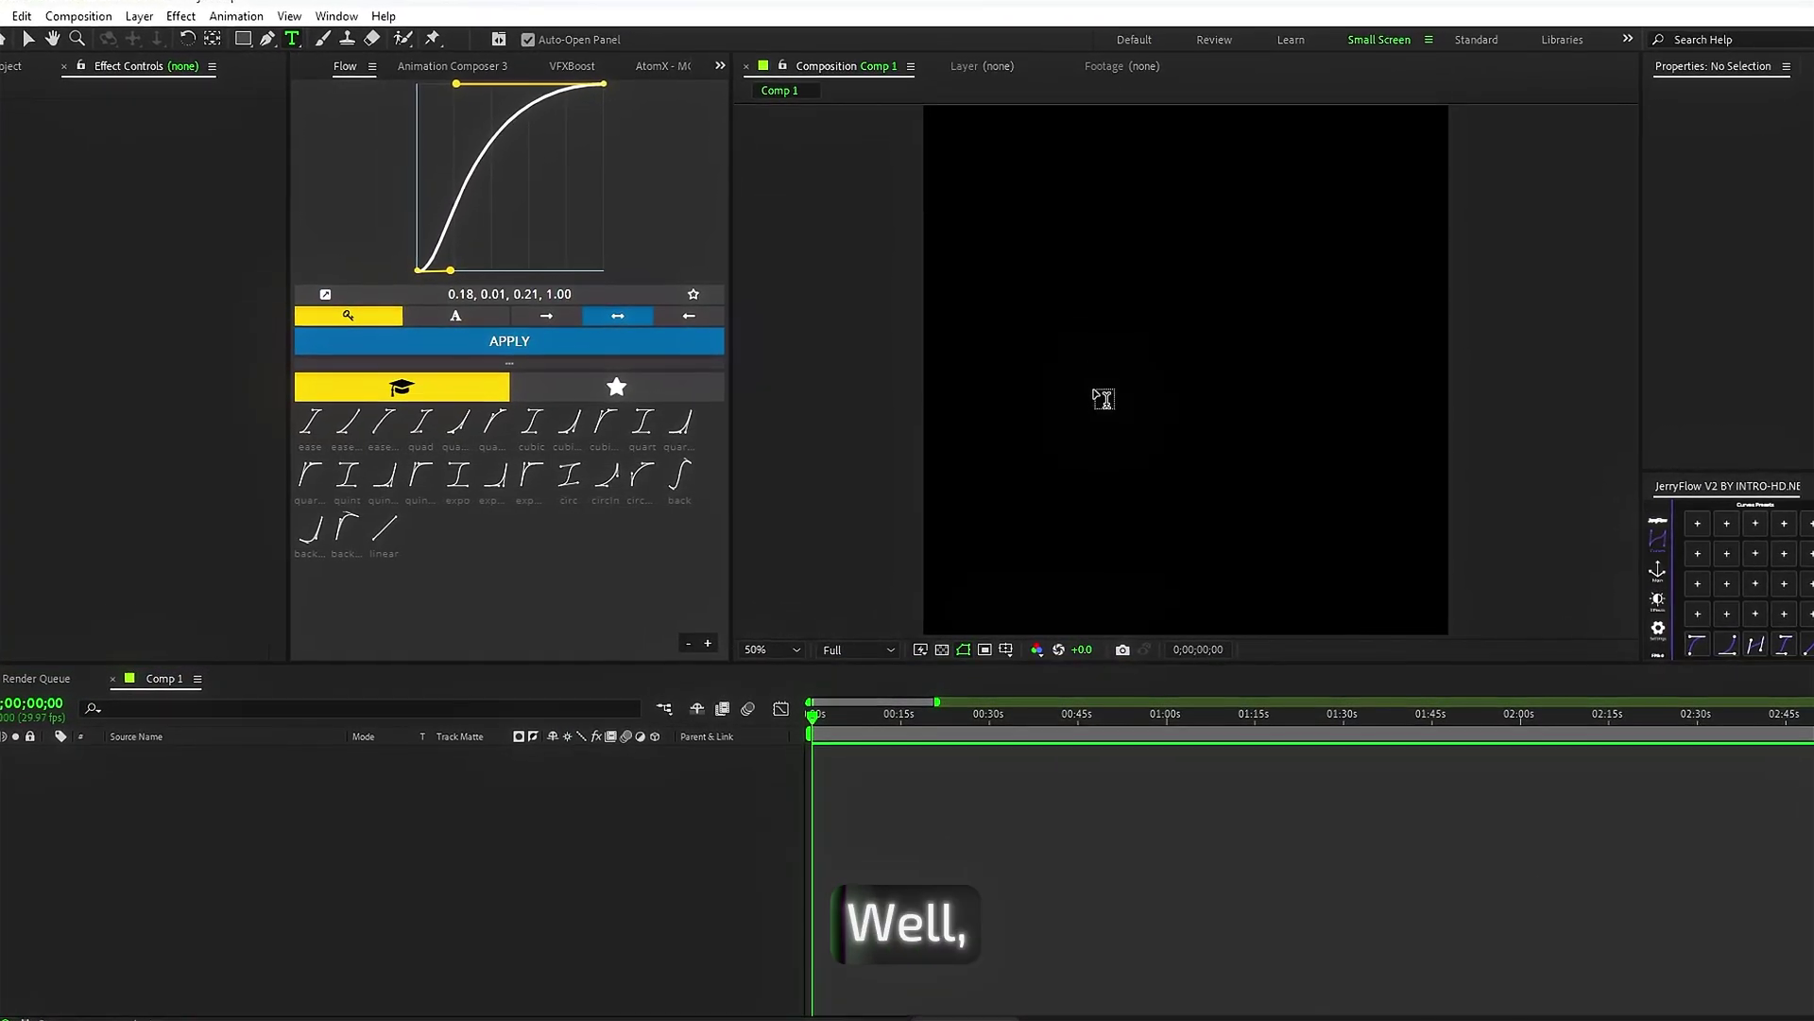
{"action": "type", "text": "TEXT"}
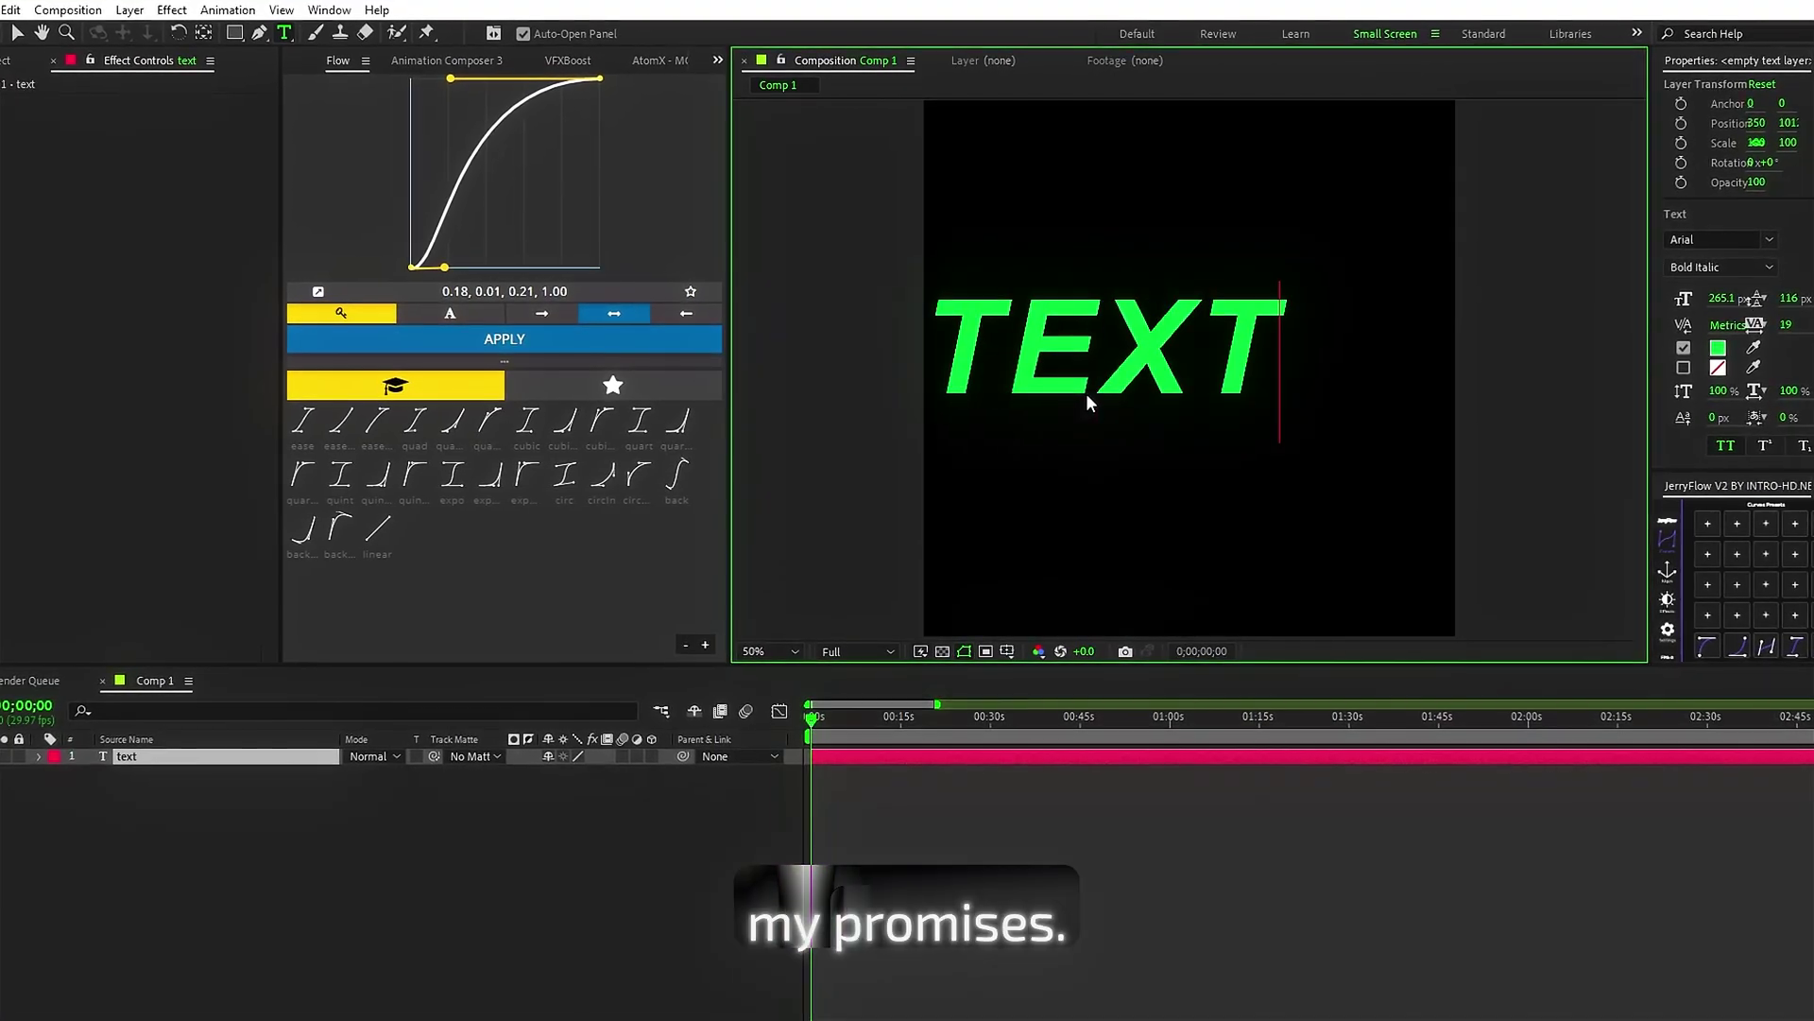